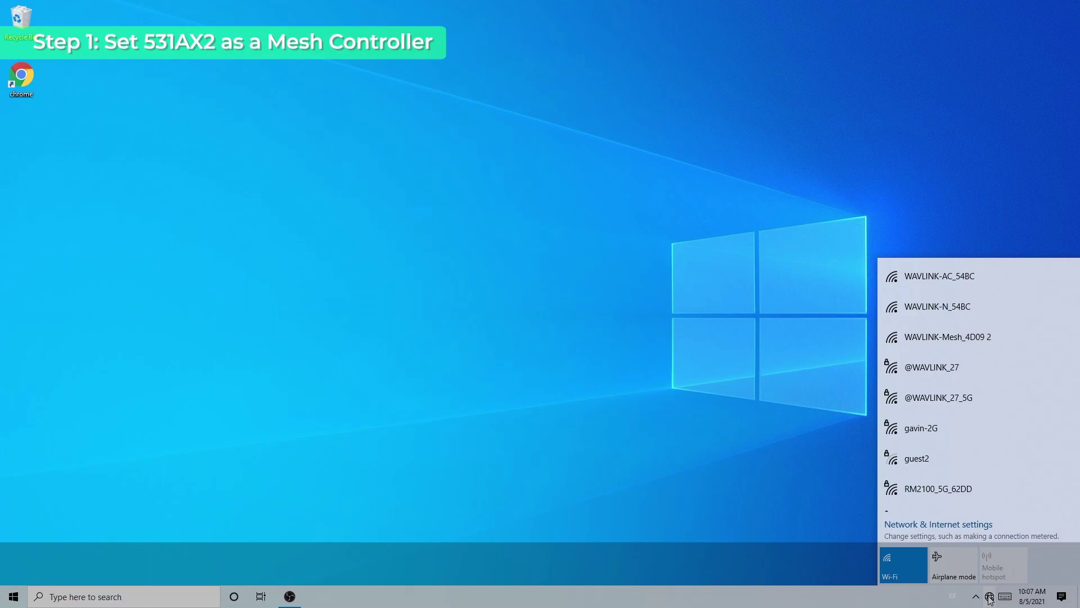
- Join the open WAVLINK-Mesh_4D09 2 Wi-Fi network, then dismiss the network list
left_click(945, 348)
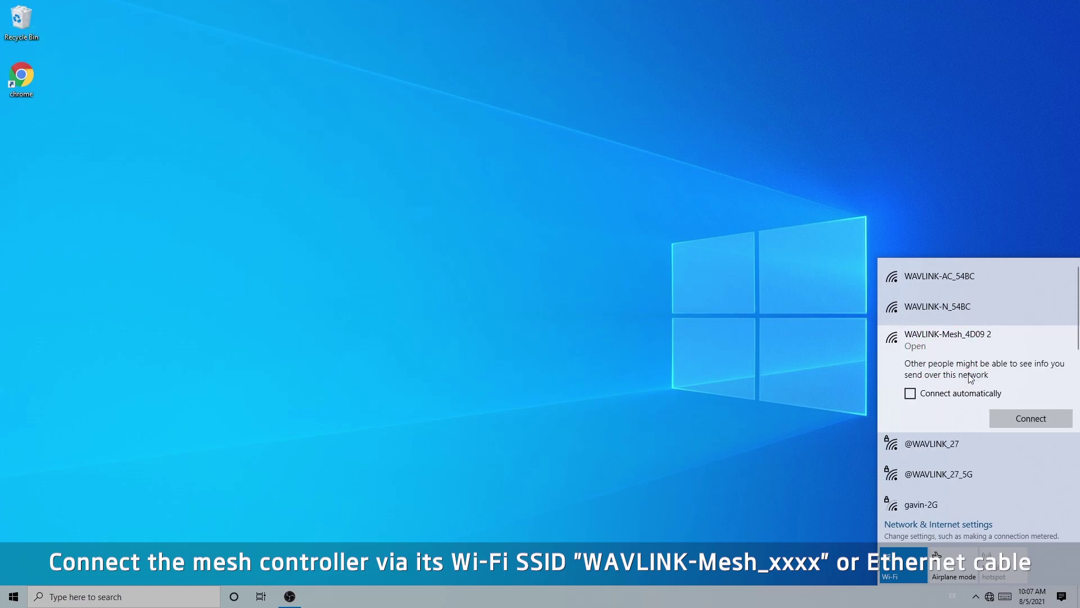
left_click(1010, 423)
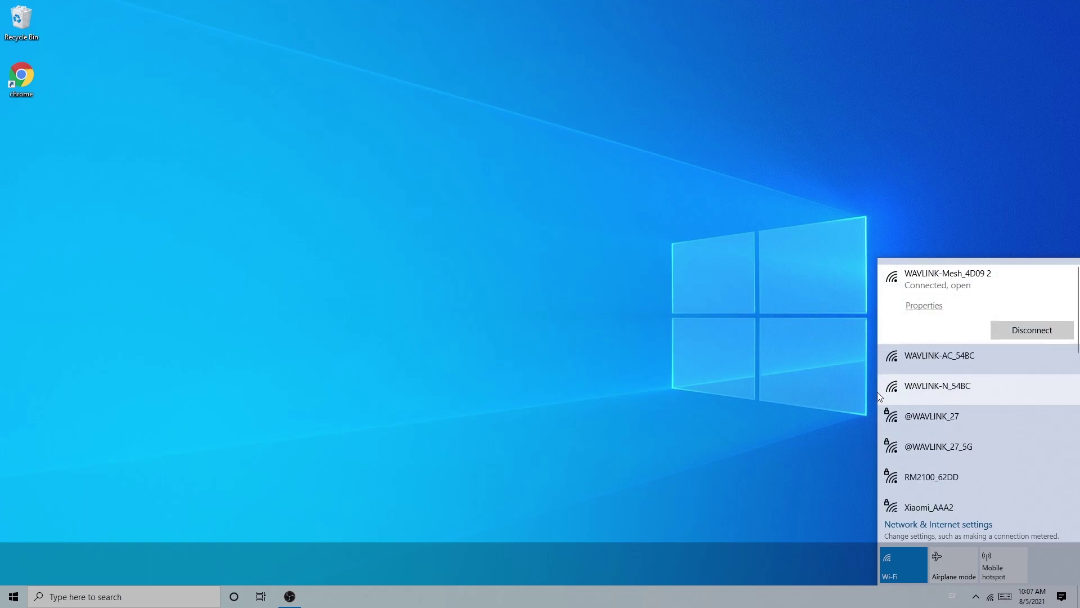
left_click(263, 218)
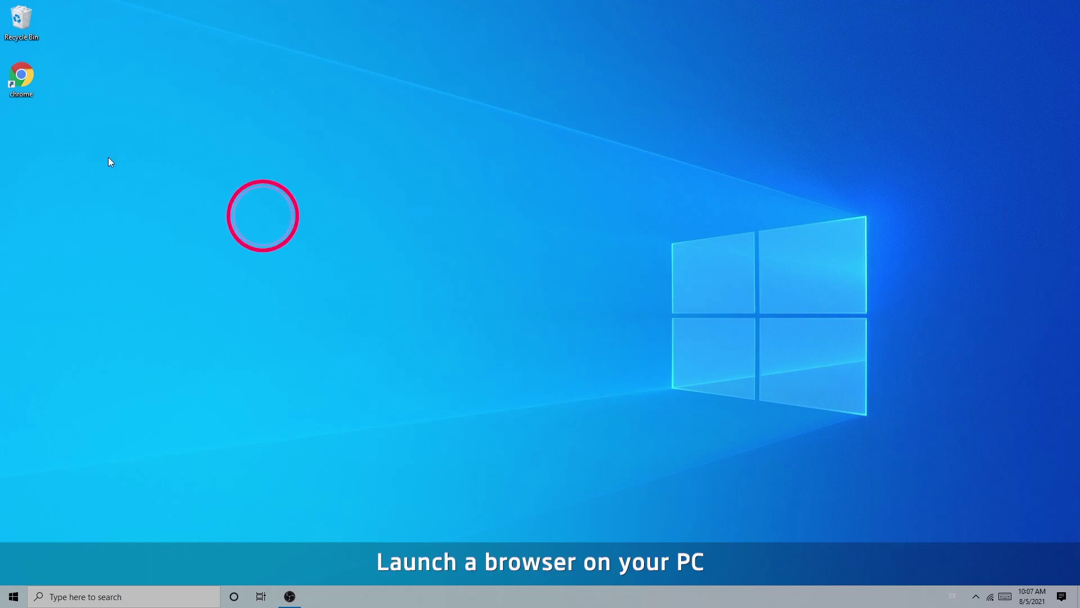
double_click(33, 97)
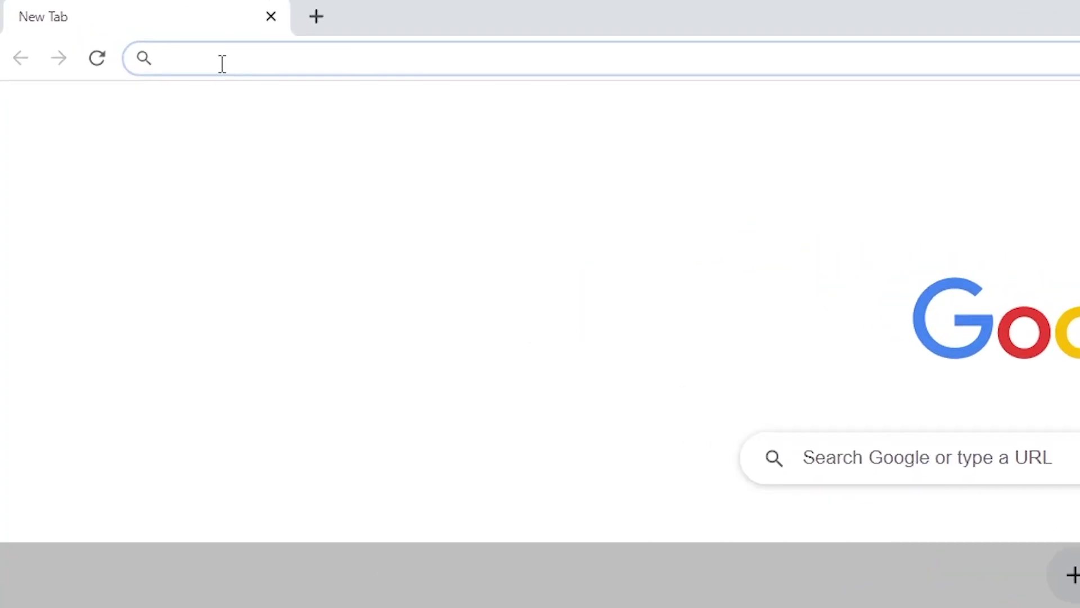
type("http")
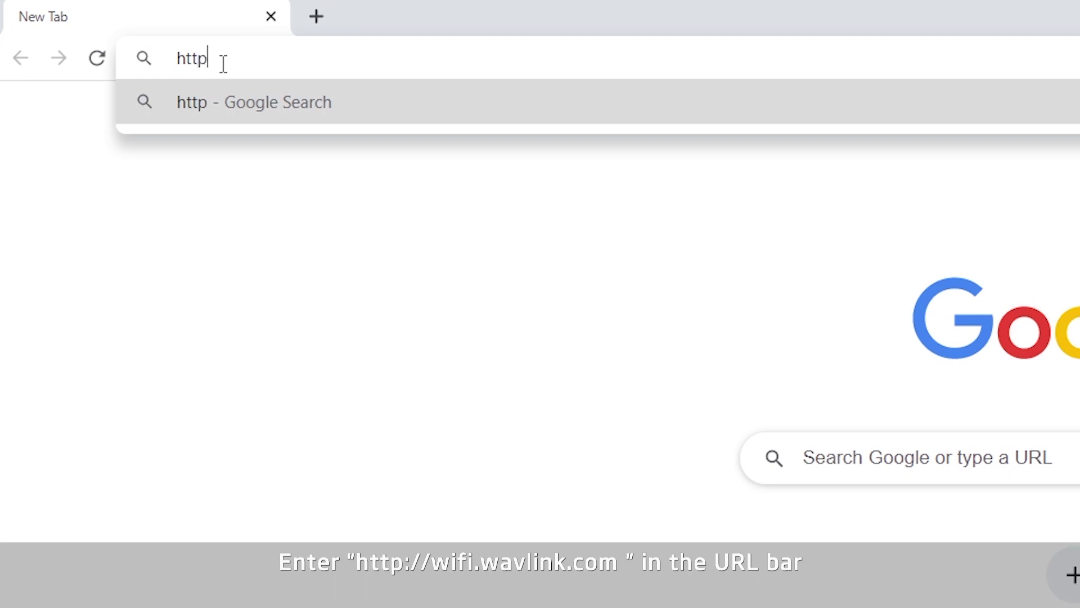
type("://wifi")
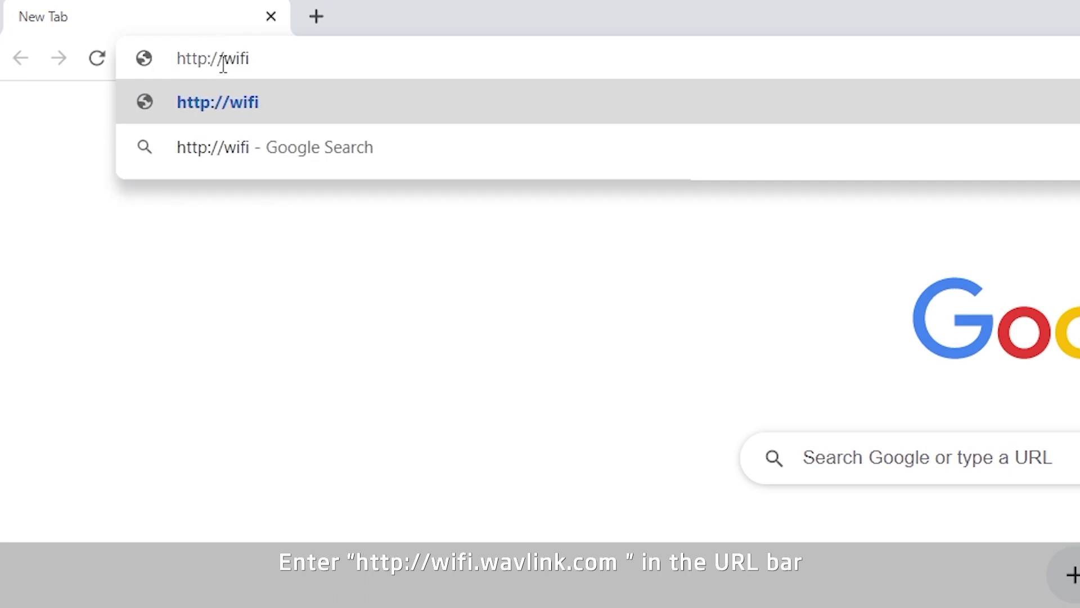
type(".wavlink.com")
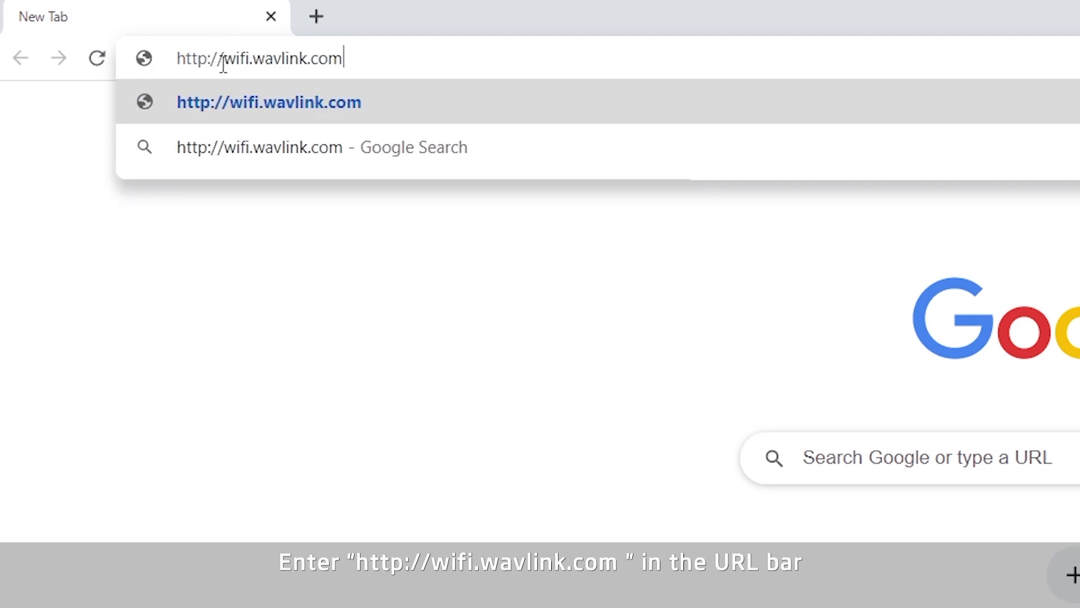
key("Return")
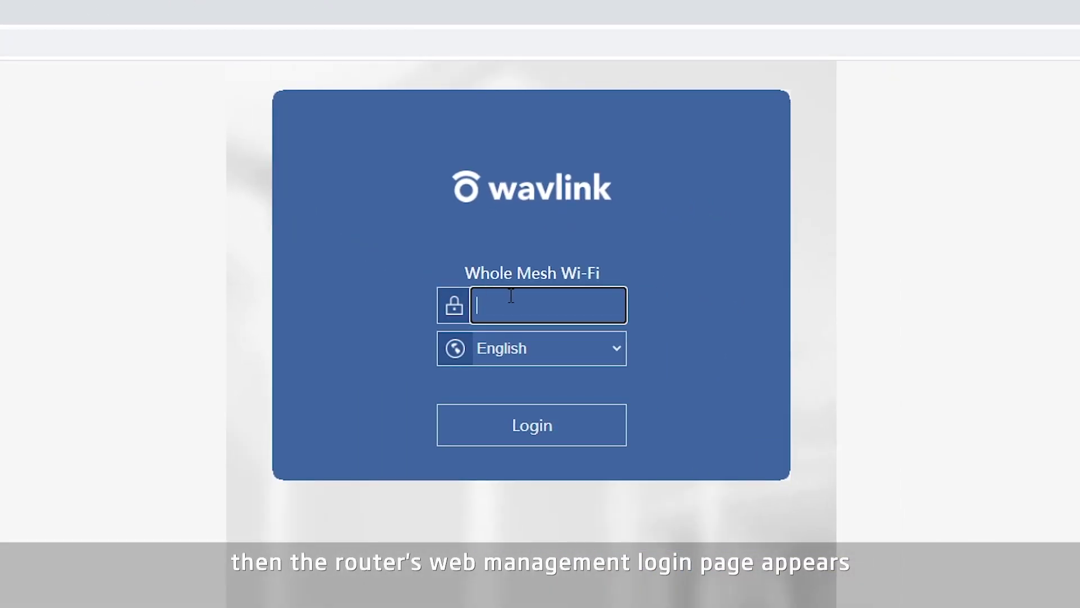
- Log in with the router password, set region to GLOBAL, enter a new login password, and save
type("•••••••")
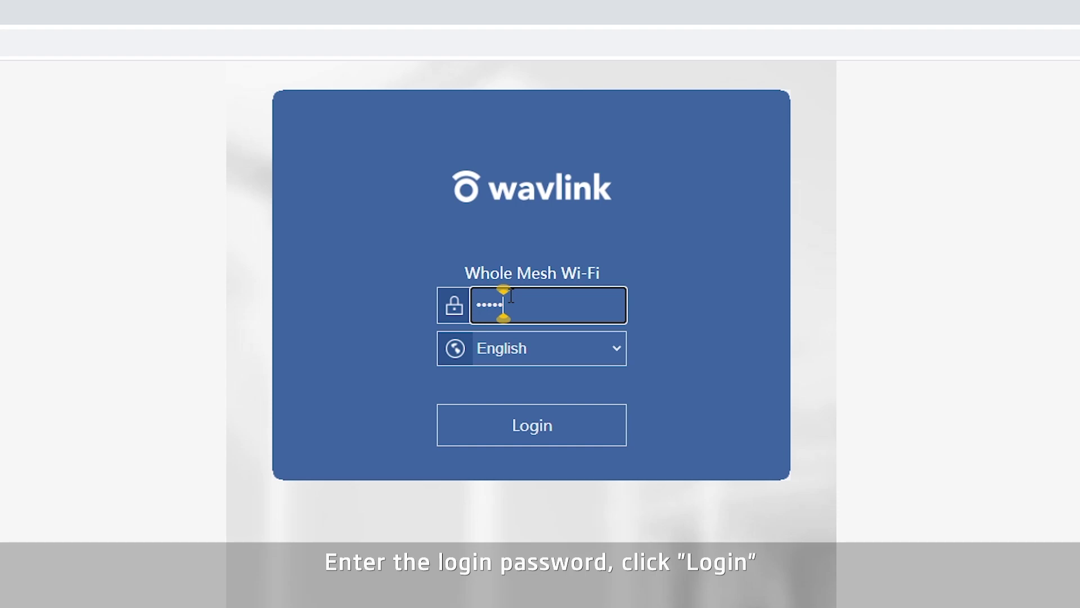
type("•••••••••••••••••••••••••")
key("Return")
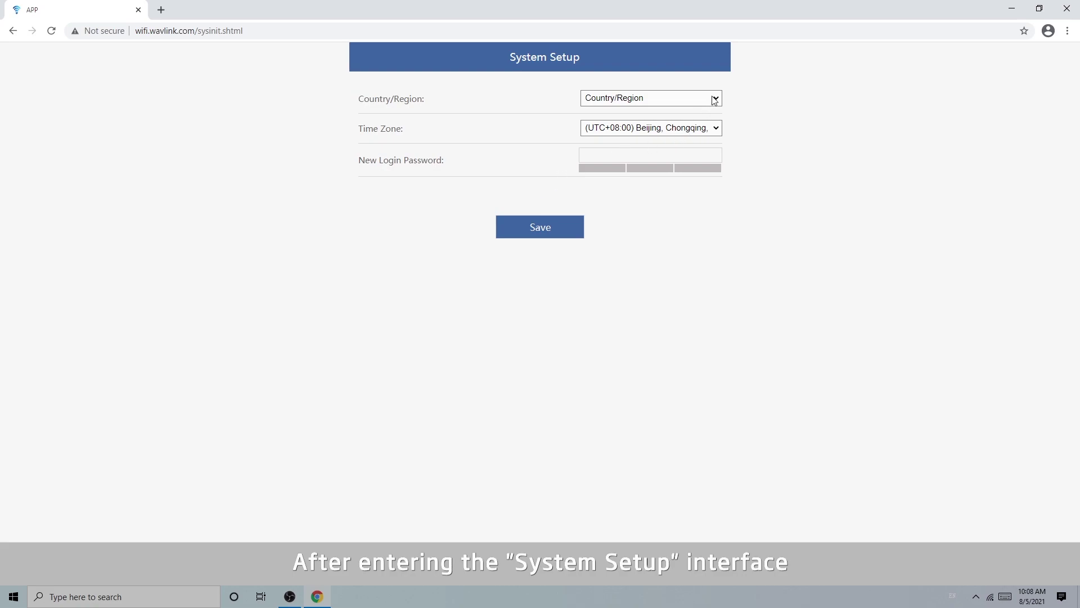
left_click(714, 99)
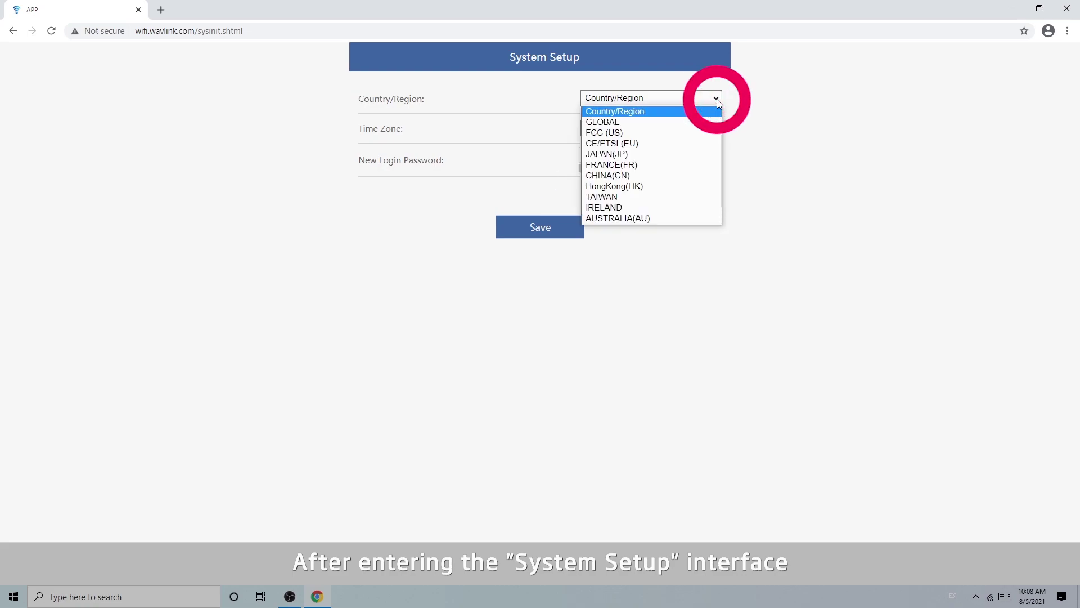
left_click(619, 121)
left_click(591, 160)
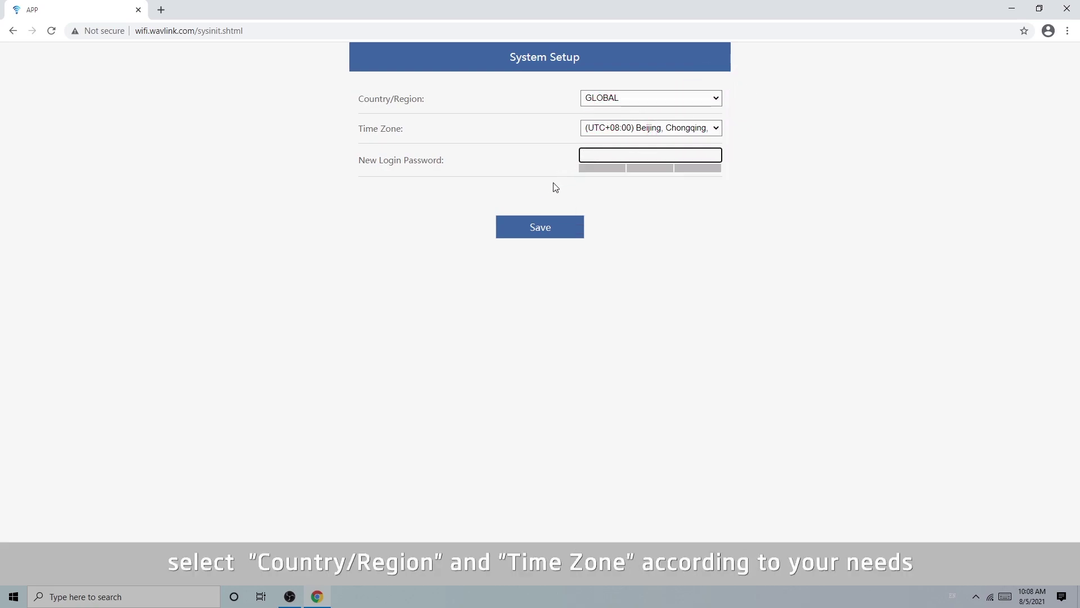
type("admin1234.")
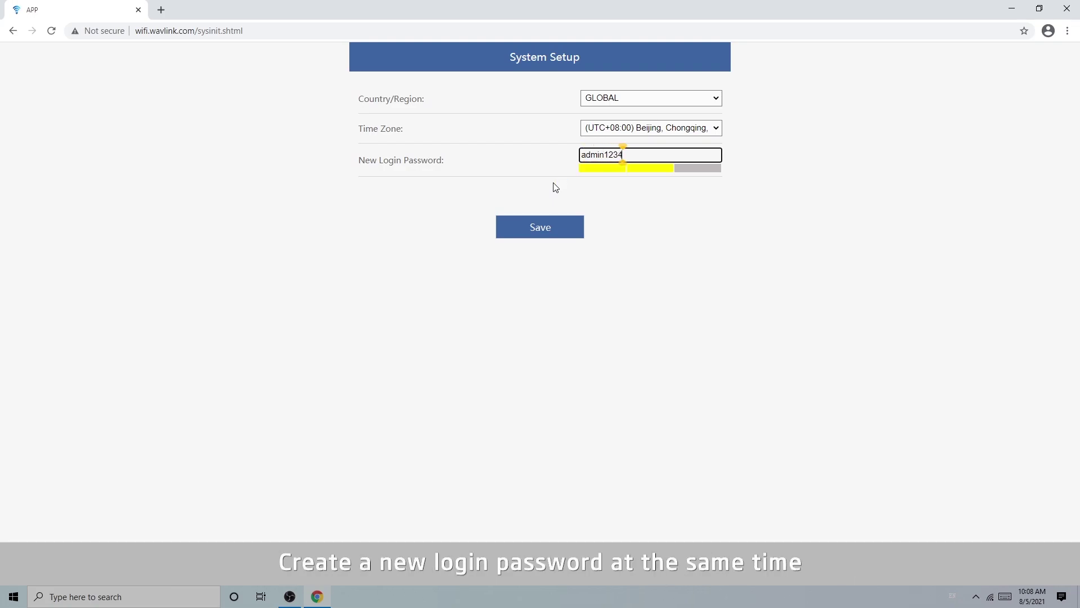
left_click(537, 228)
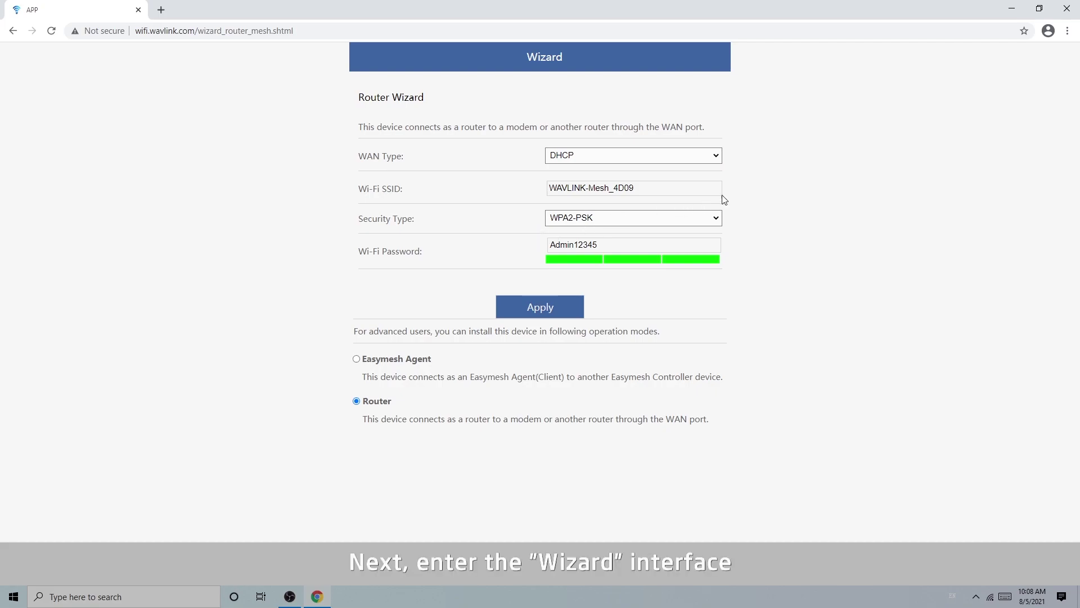
- Set WAN to DHCP, SSID to Easymesh_test, WPA2/WPA3 Mix(Recommended) security with a new Wi-Fi password, and apply
left_click(710, 154)
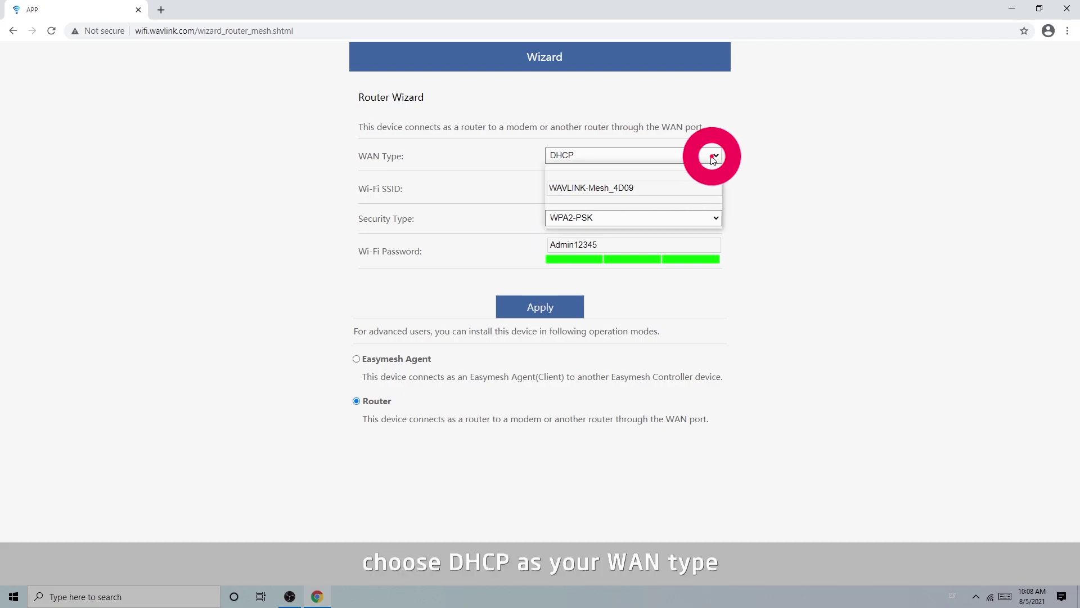
left_click(683, 171)
left_click_drag(639, 188, 547, 189)
type("Eas")
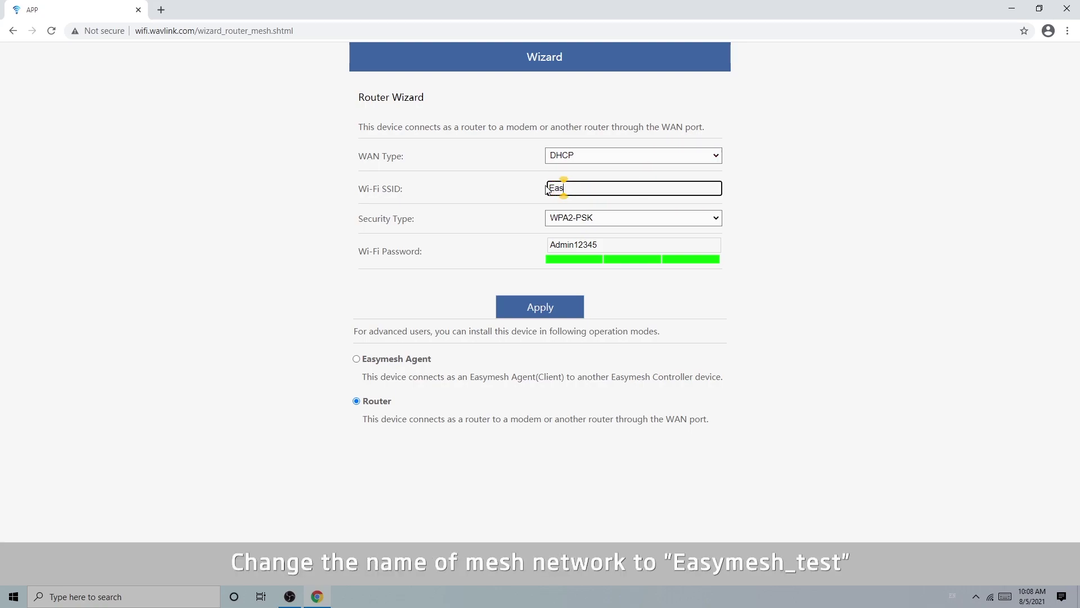
type("ymesh_test")
left_click(781, 240)
left_click(717, 220)
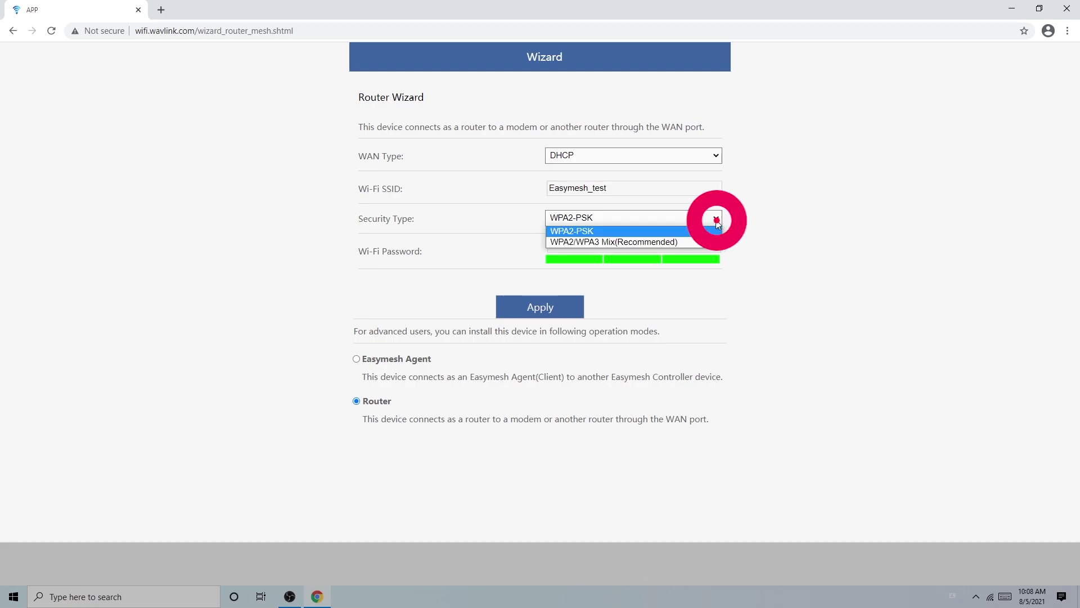
left_click(692, 241)
left_click_drag(695, 248, 546, 252)
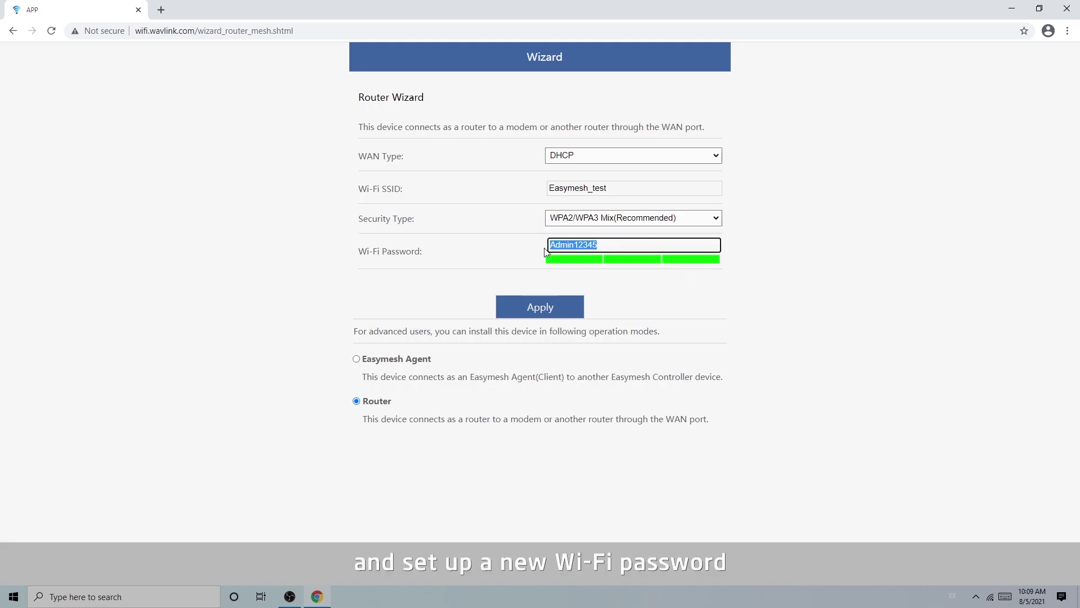
type("admin1234")
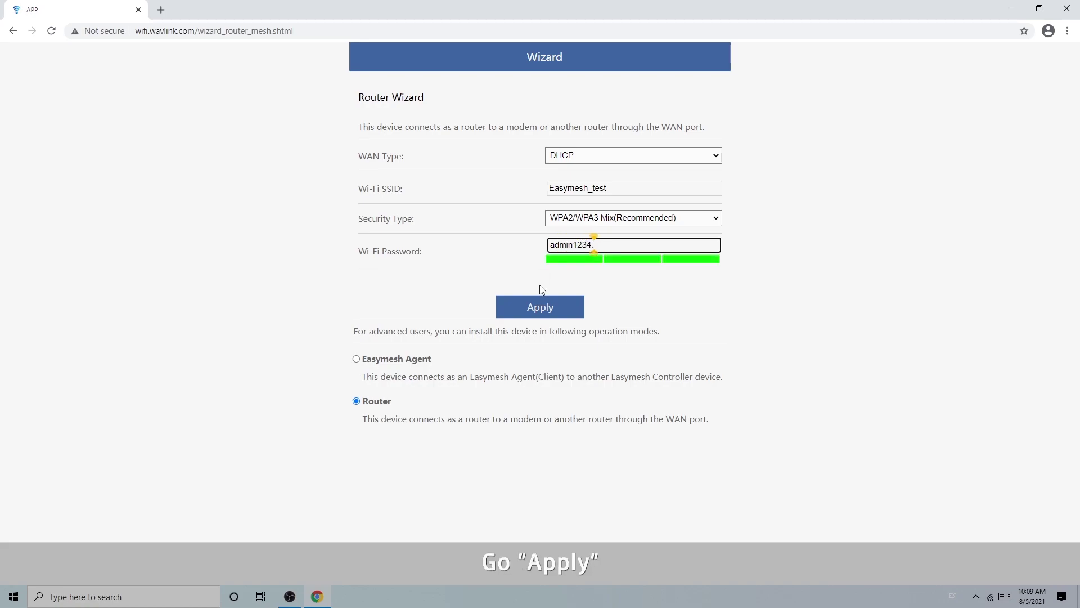
left_click(544, 307)
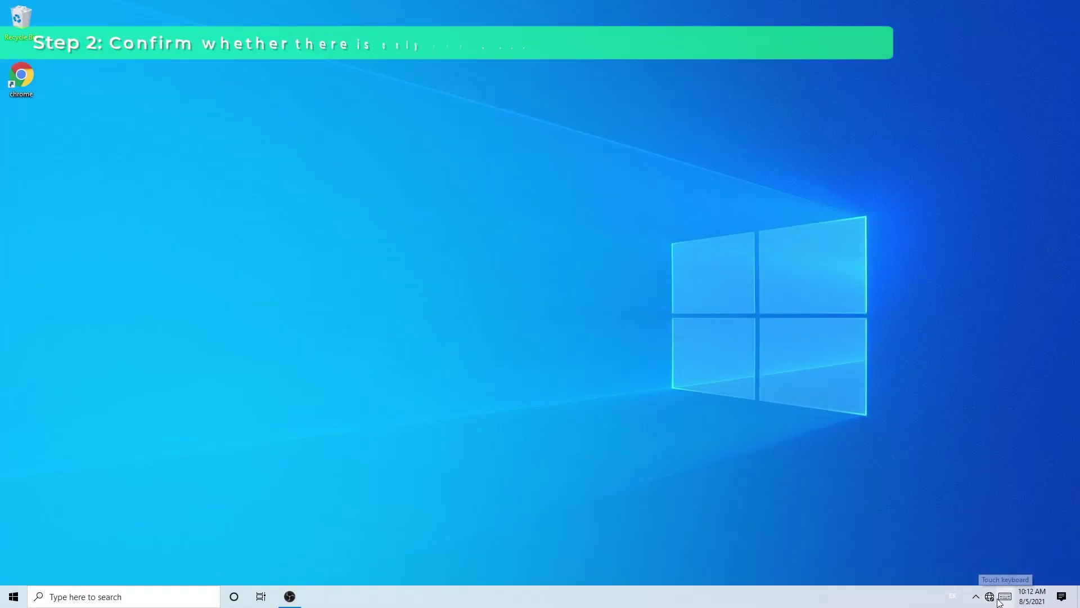
- Connect the PC to the secured Easymesh_test Wi-Fi network and close the network list
left_click(992, 598)
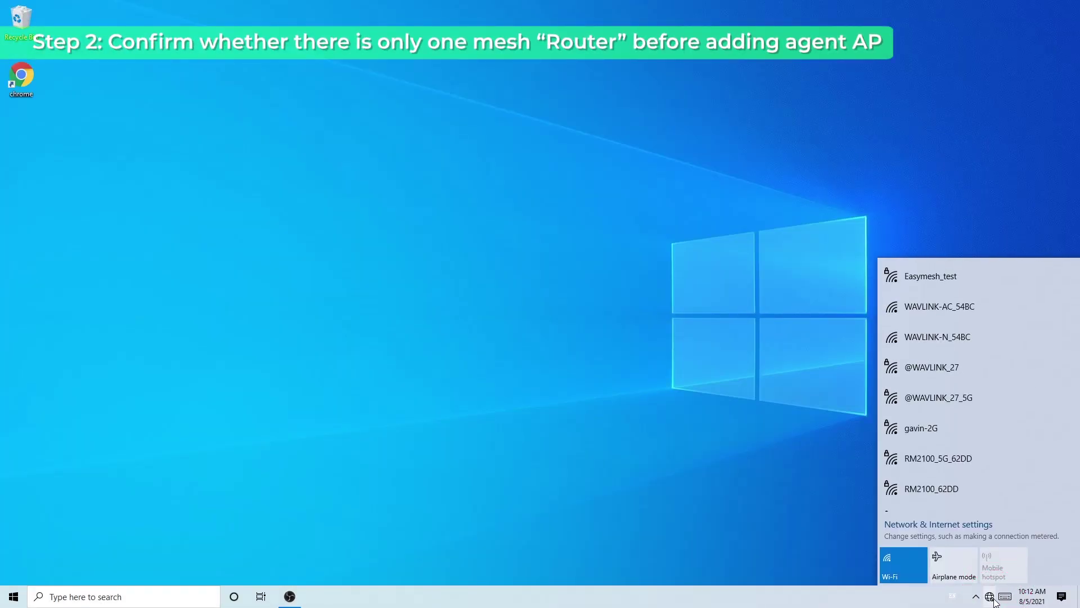
left_click(938, 281)
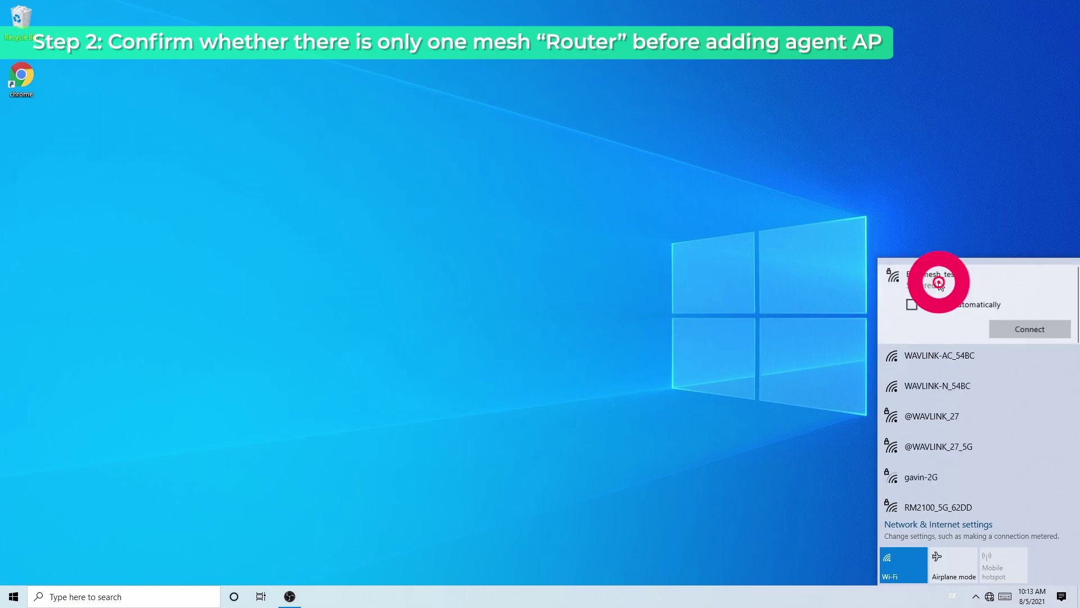
left_click(1040, 333)
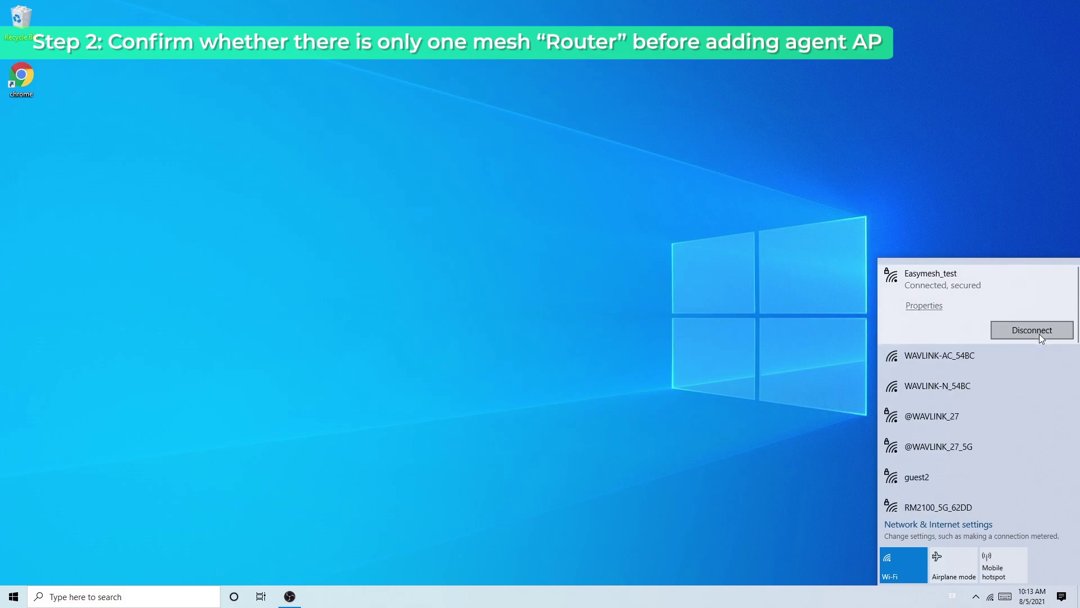
left_click(761, 389)
double_click(31, 86)
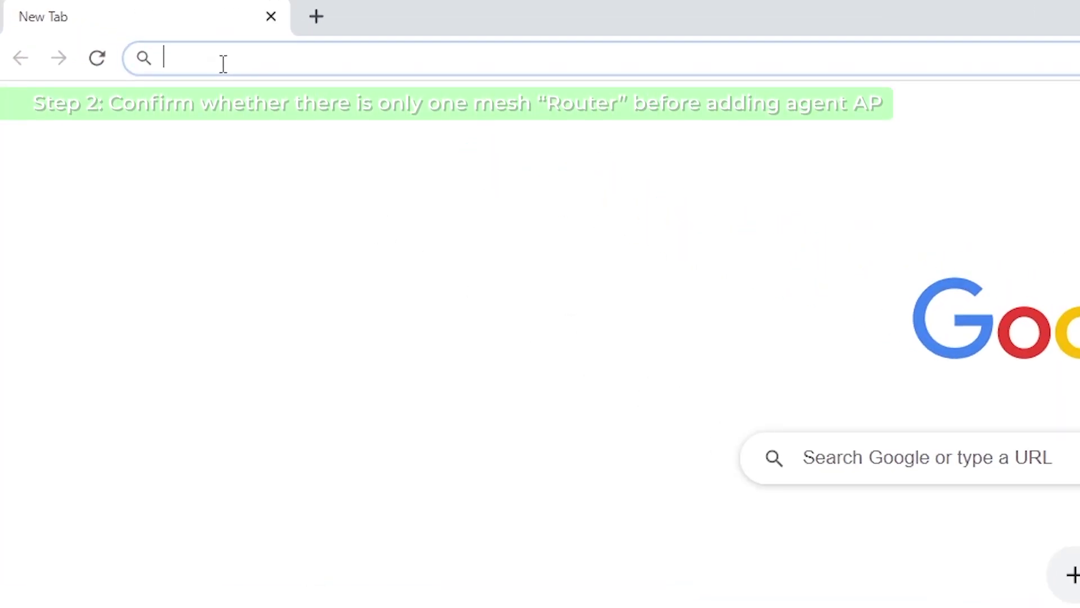
type("http:")
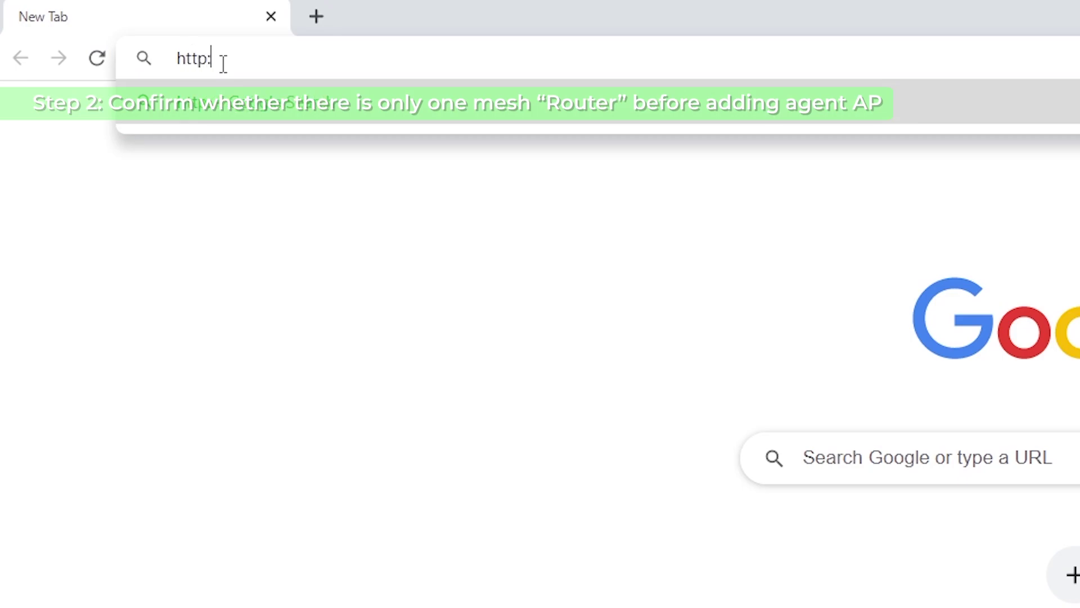
type("//wifi.wa")
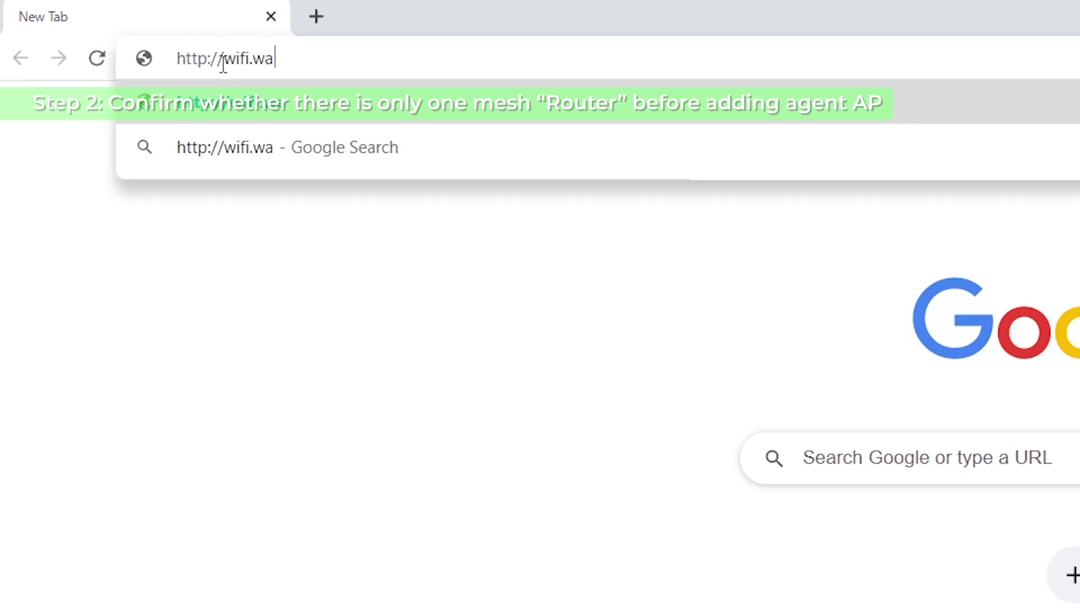
type("vlink.com")
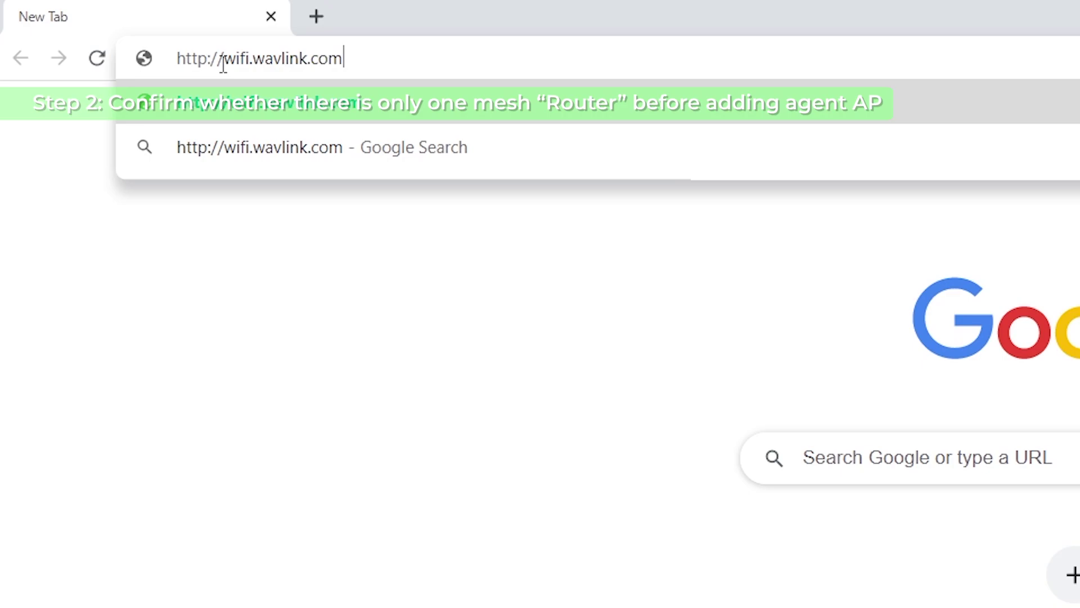
key("Return")
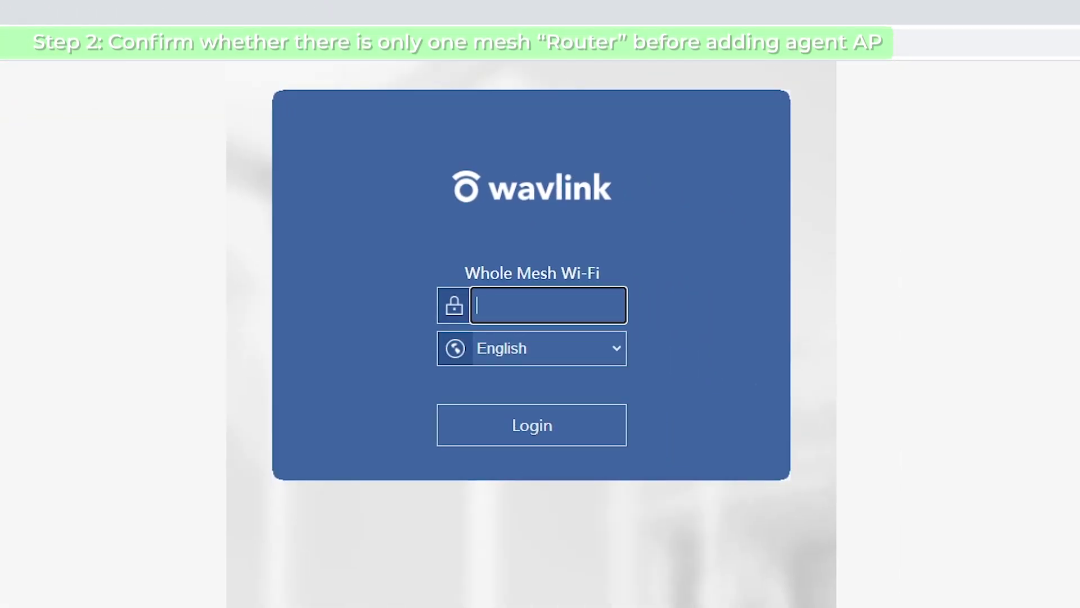
left_click(510, 295)
type("12345678901")
key("Return")
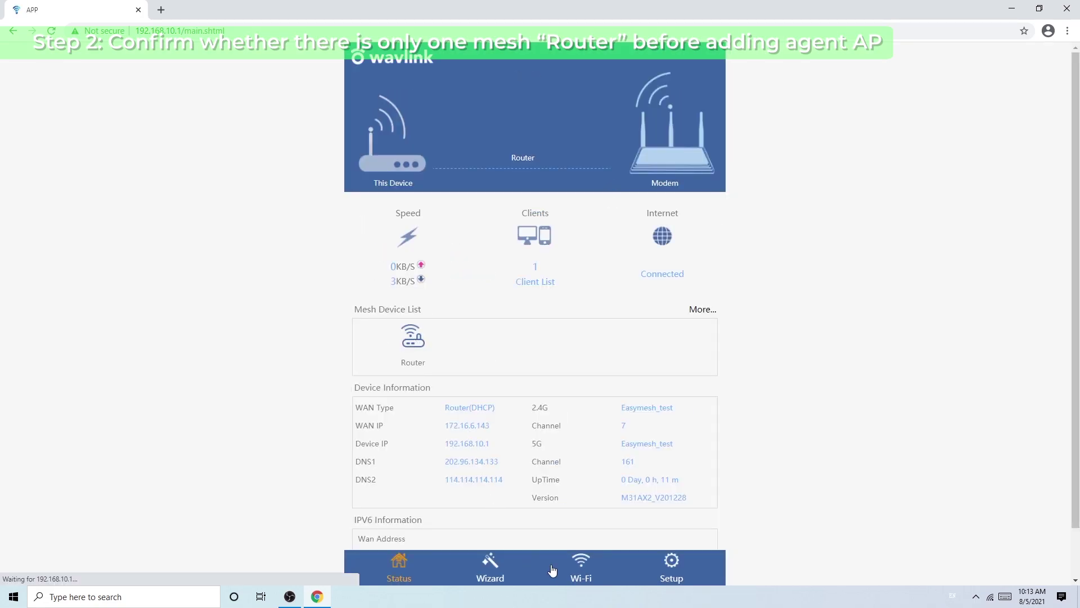
- Confirm on the Mesh Network page that only the Router is listed, then close Chrome
left_click(583, 568)
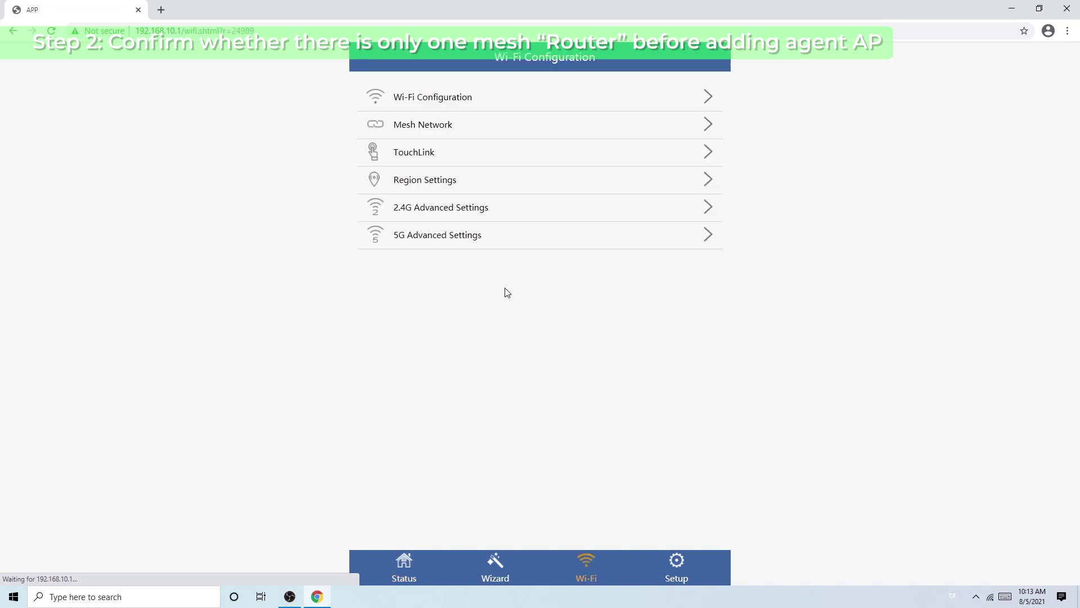
left_click(429, 129)
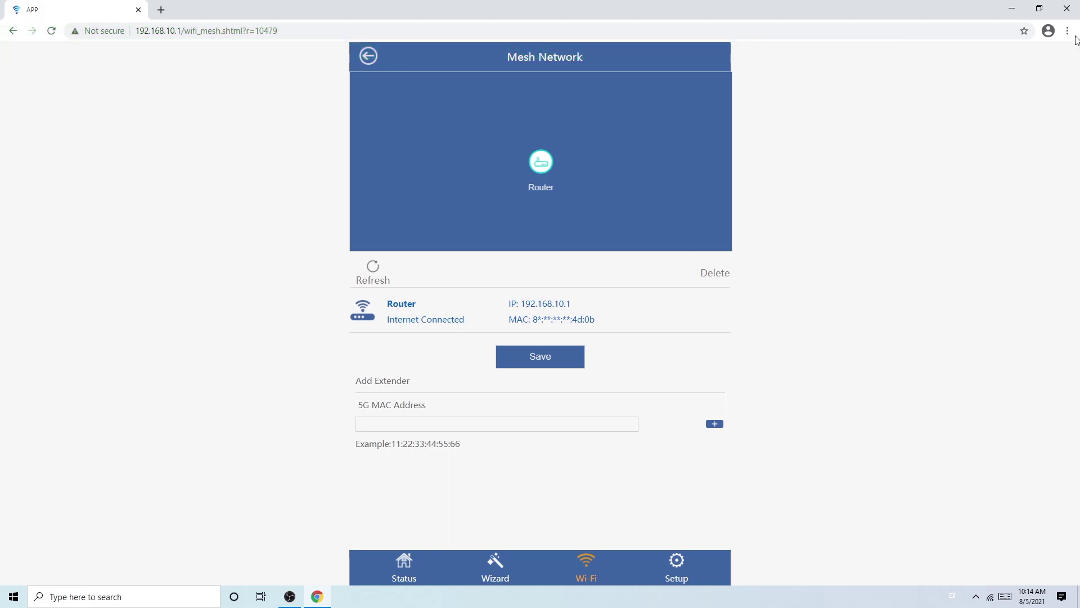
left_click(1067, 8)
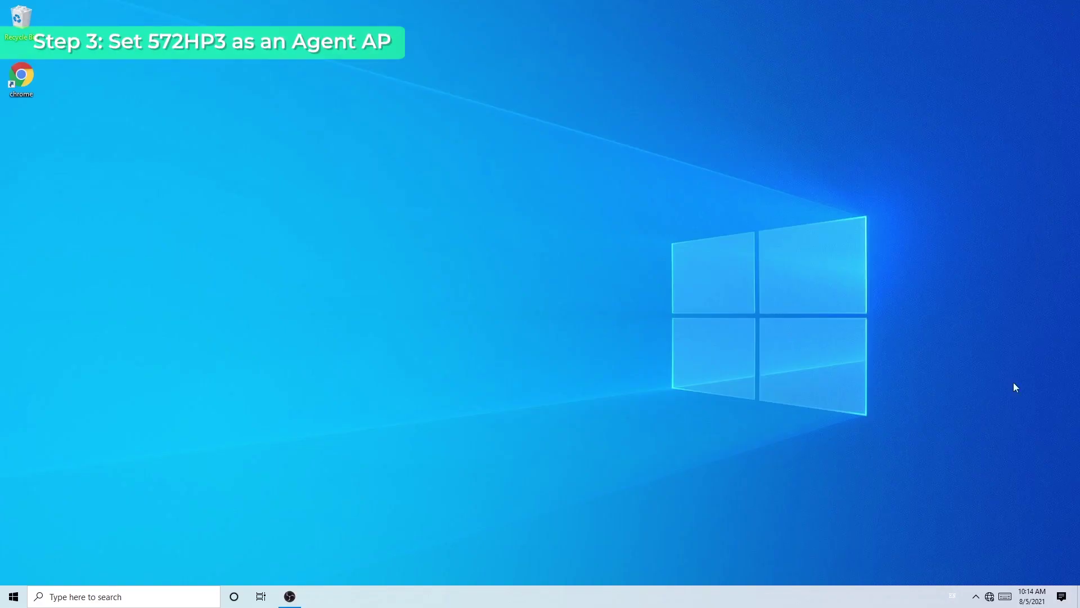
- Connect Windows to the agent AP's open WAVLINK-AC_54BC Wi-Fi network
left_click(990, 596)
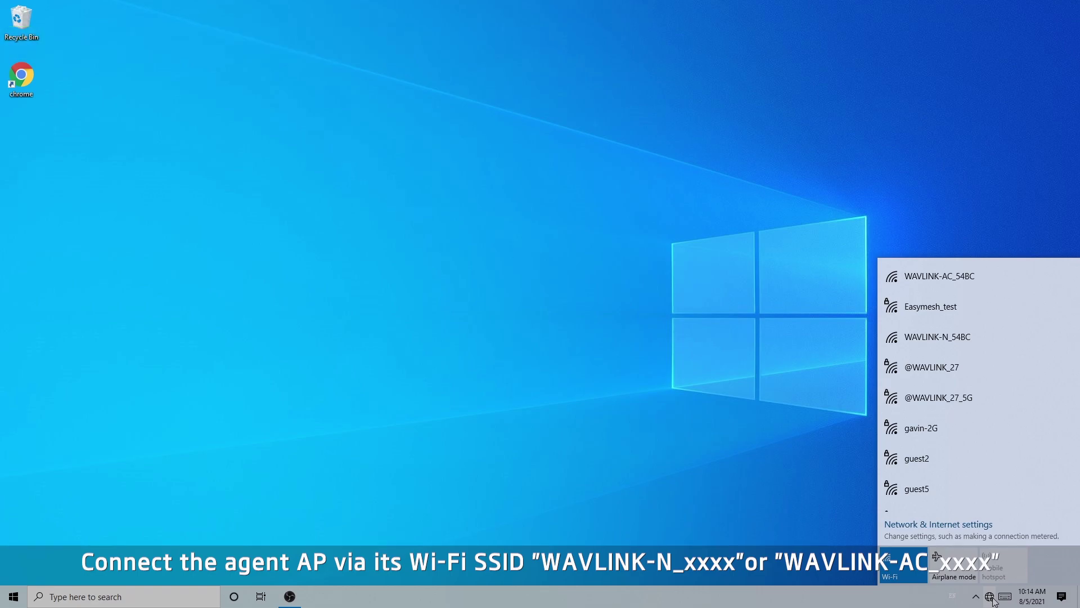
left_click(964, 274)
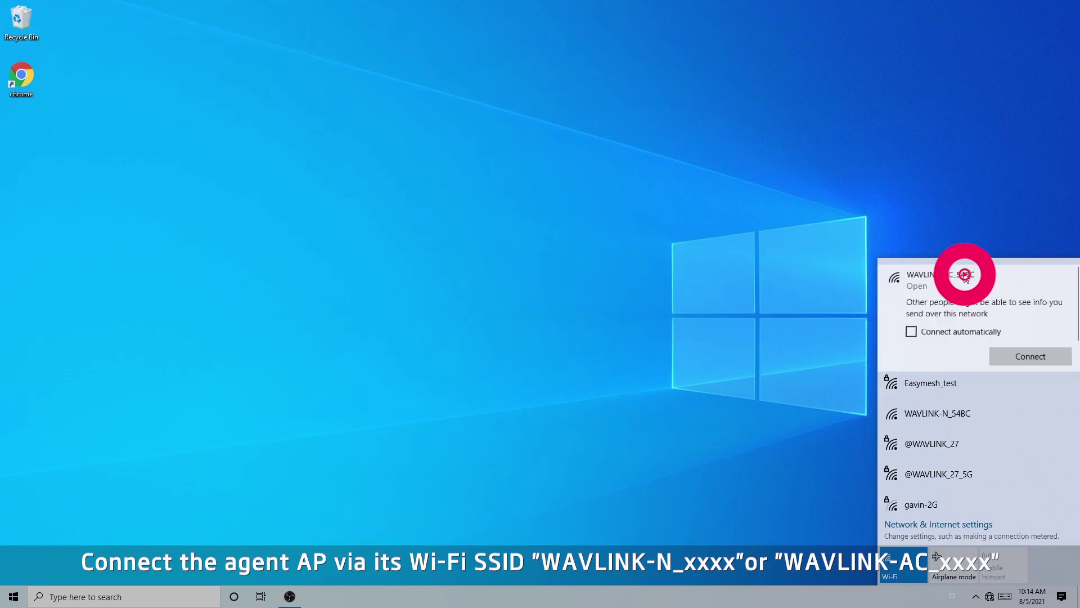
left_click(1024, 357)
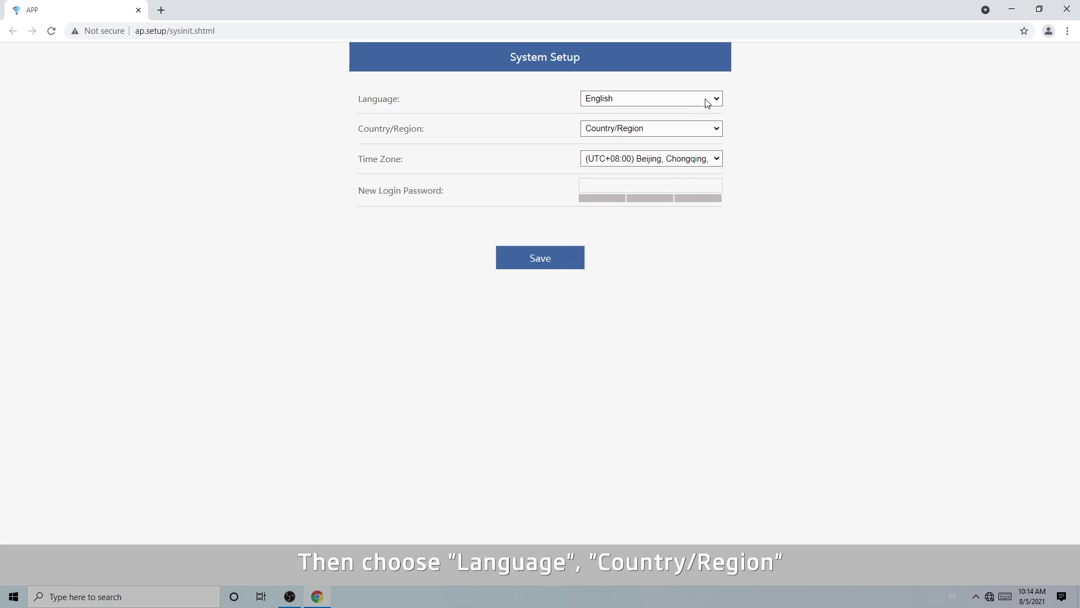
- Save the agent's System Setup with region GLOBAL and a new login password
left_click(701, 124)
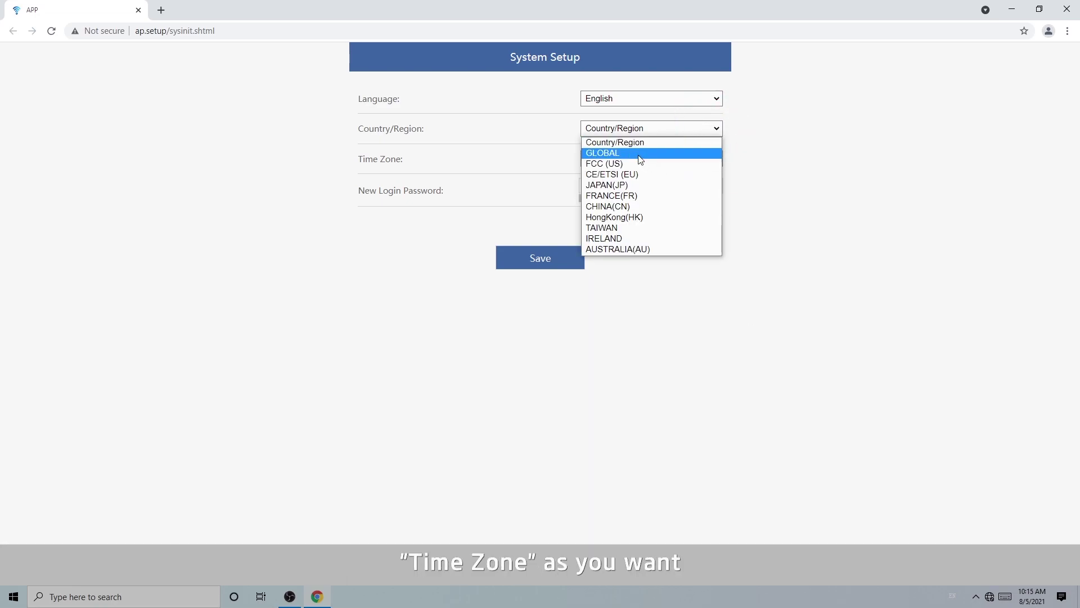
left_click(642, 153)
left_click(638, 184)
type("admin1234.")
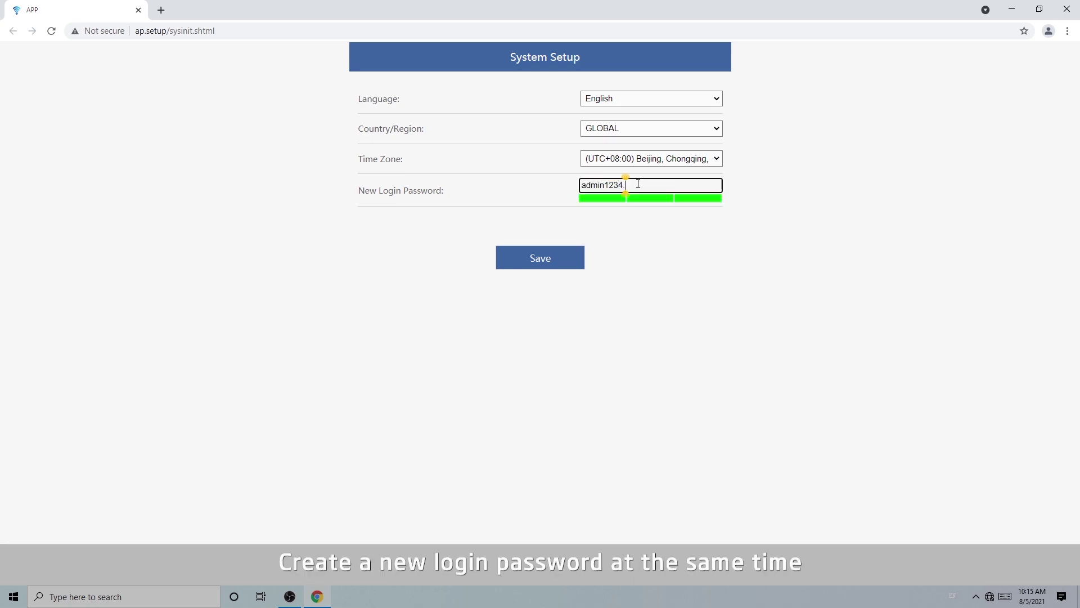
left_click(570, 261)
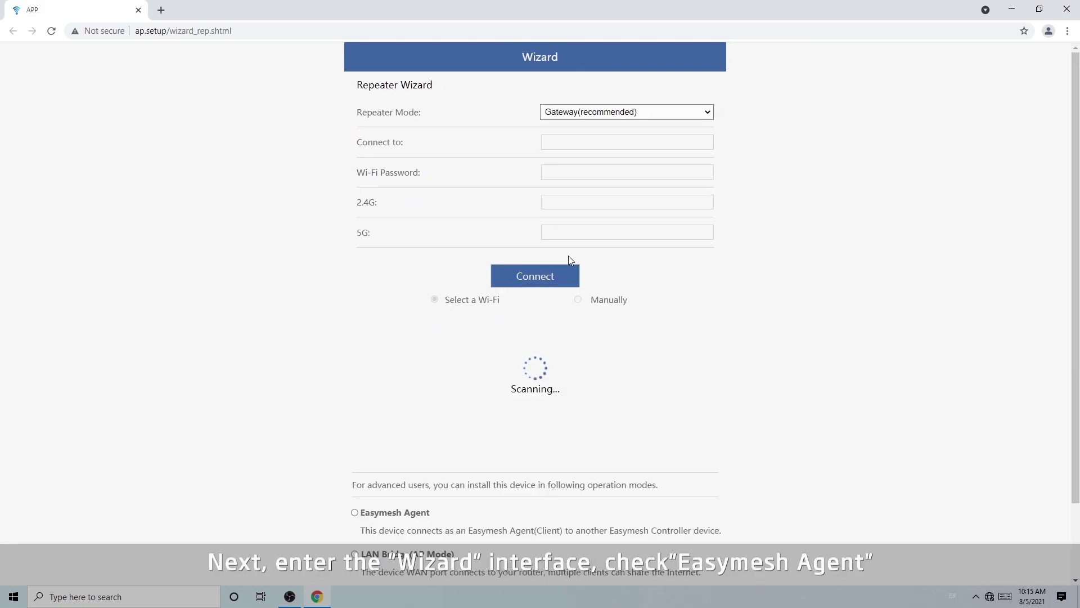
- Select Easymesh Agent mode on the agent's Wizard page
scroll(424, 141, "down", 2)
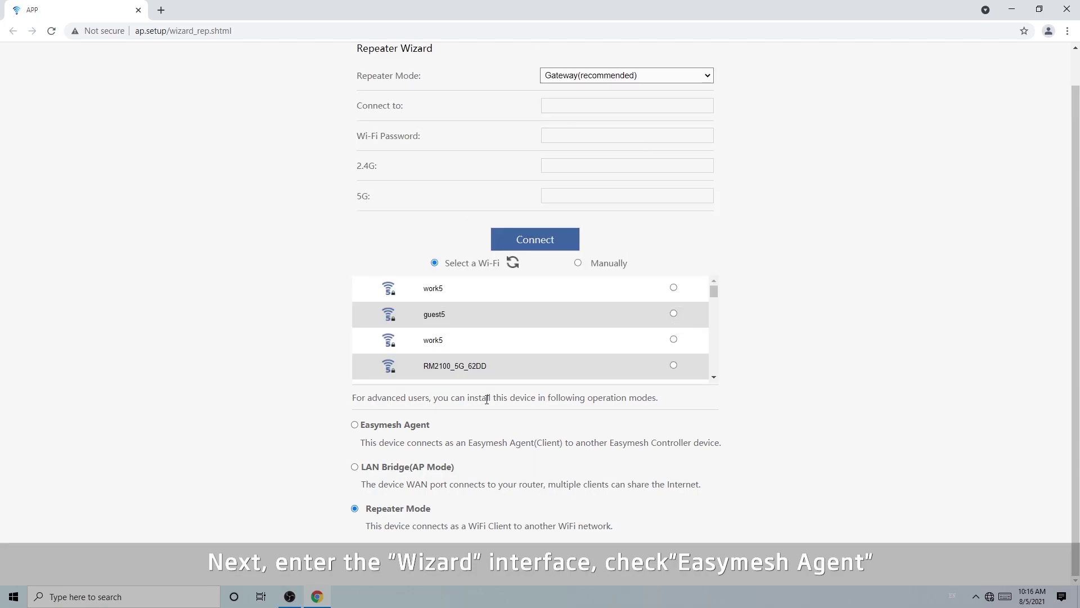
left_click(354, 424)
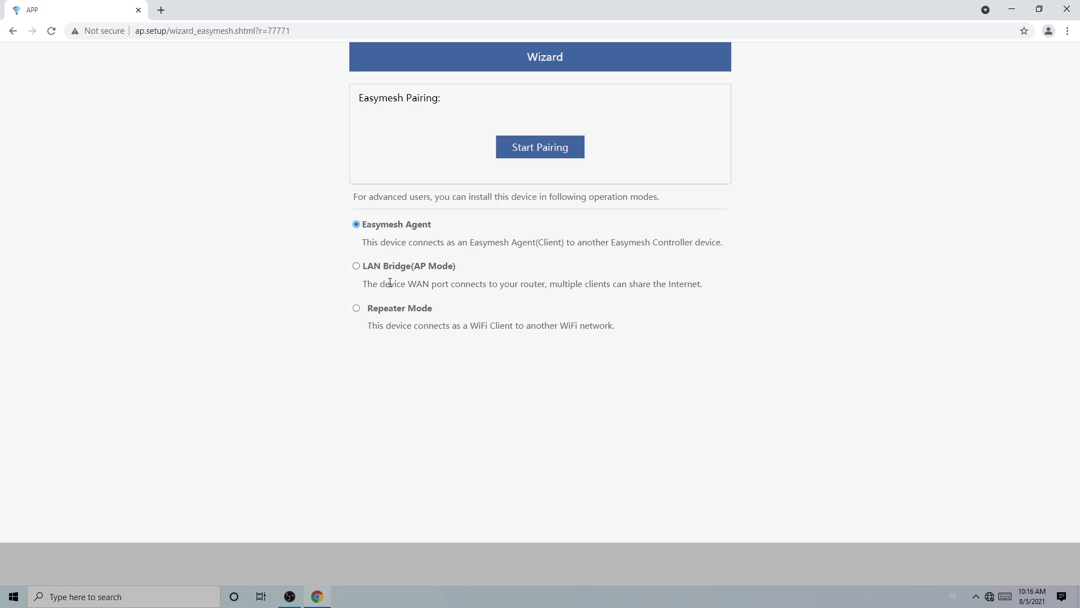
- Start Easymesh pairing and let the agent join the controller's mesh
left_click(540, 149)
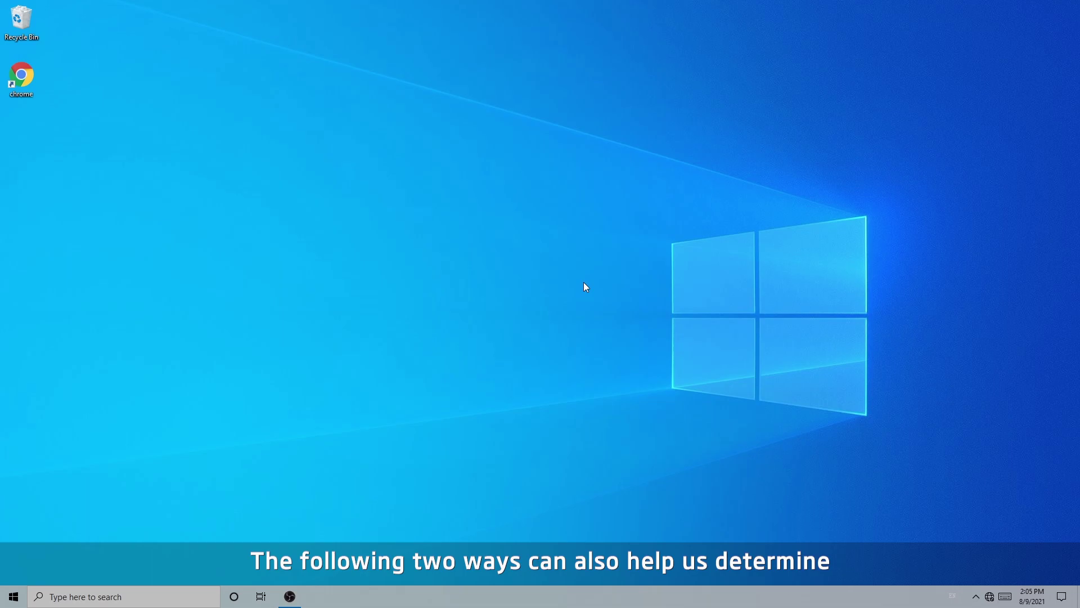
- Connect Windows to the Easymesh_test Wi-Fi network, then launch Chrome
left_click(990, 597)
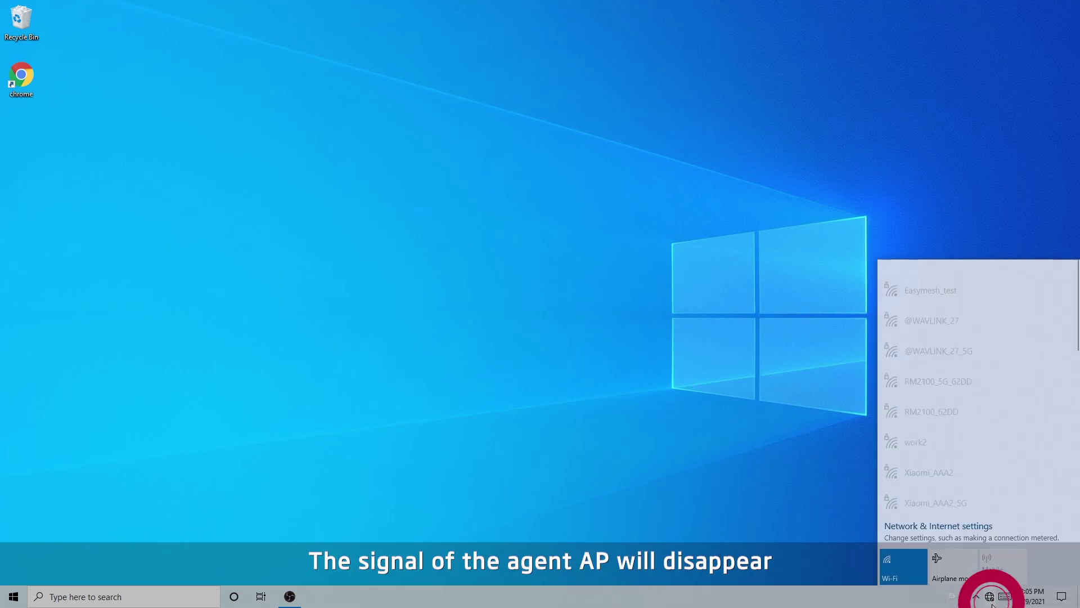
left_click(950, 288)
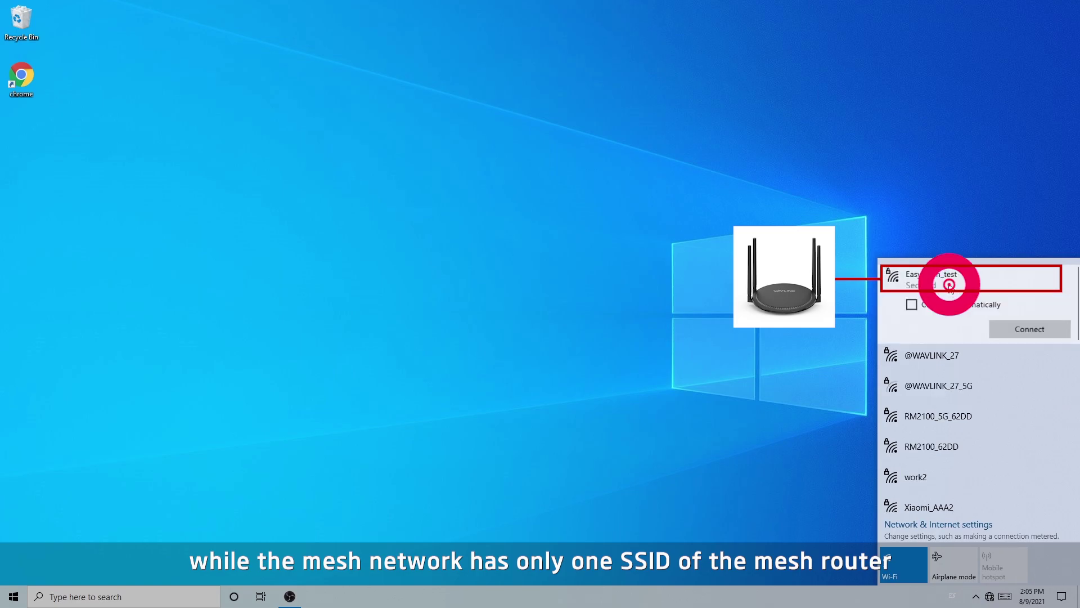
left_click(1009, 329)
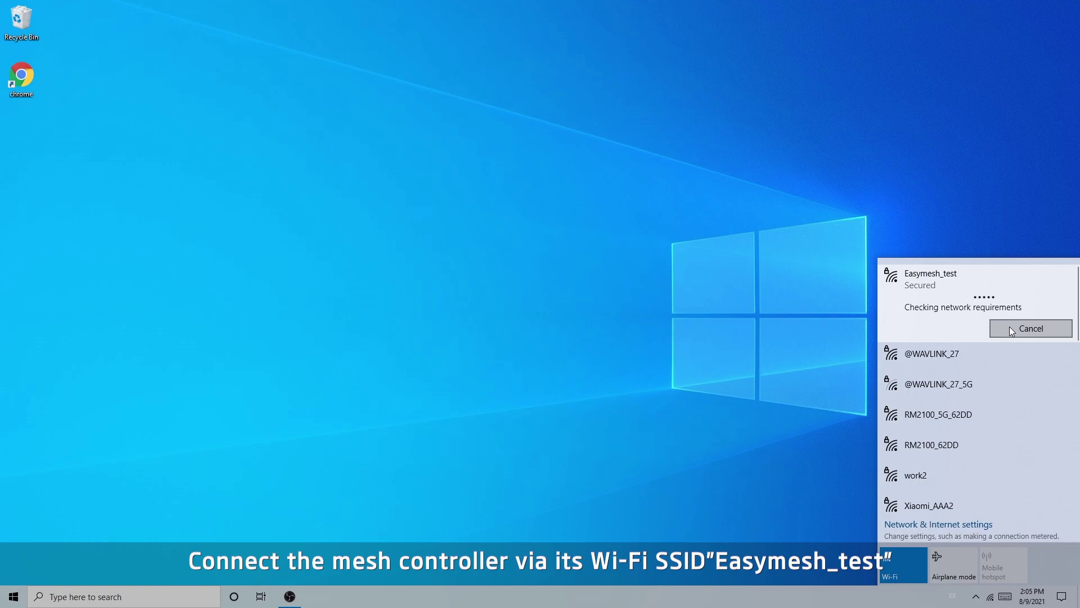
left_click(457, 260)
double_click(12, 86)
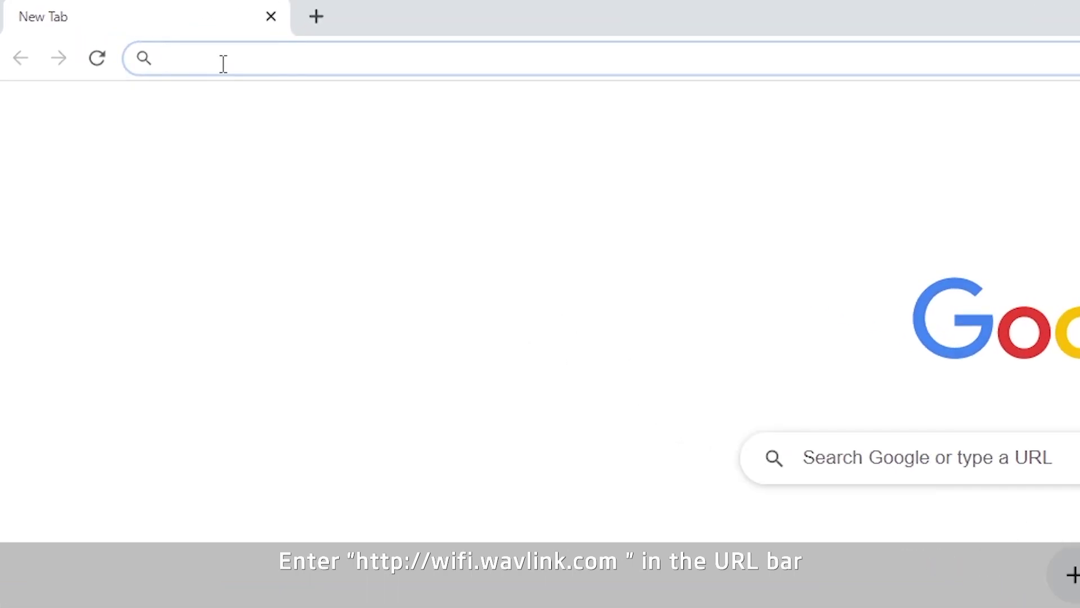
type("http://")
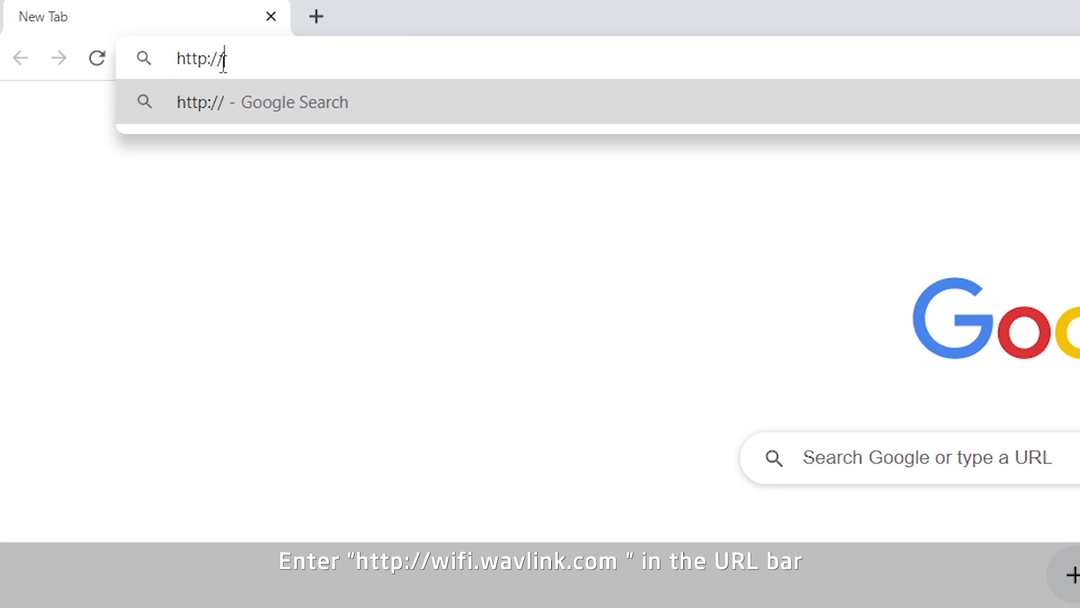
type("wifi.wavlink.com")
key("Return")
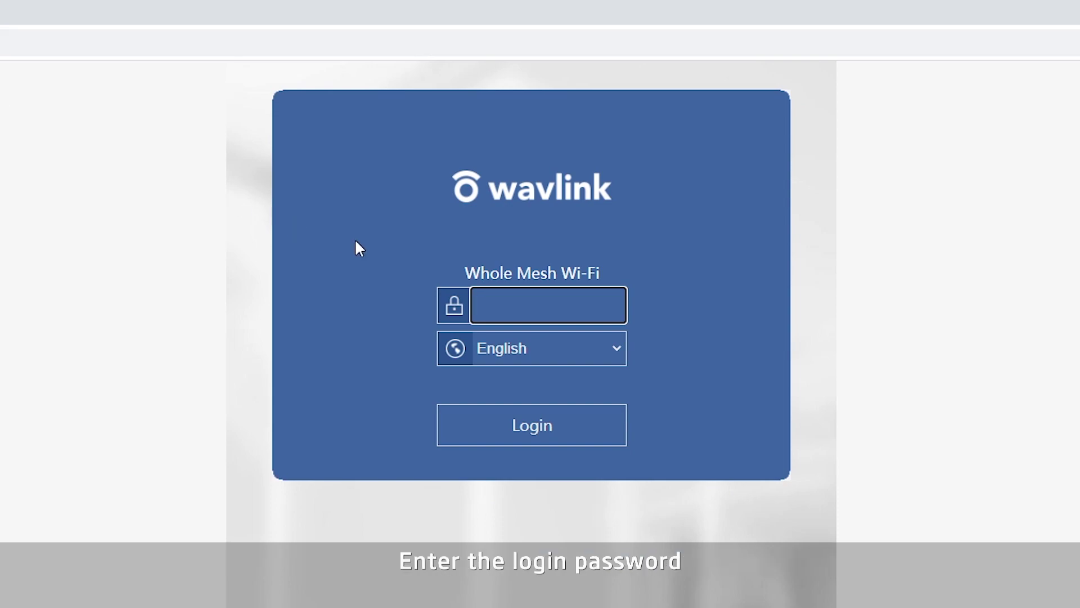
left_click(511, 296)
type("*******")
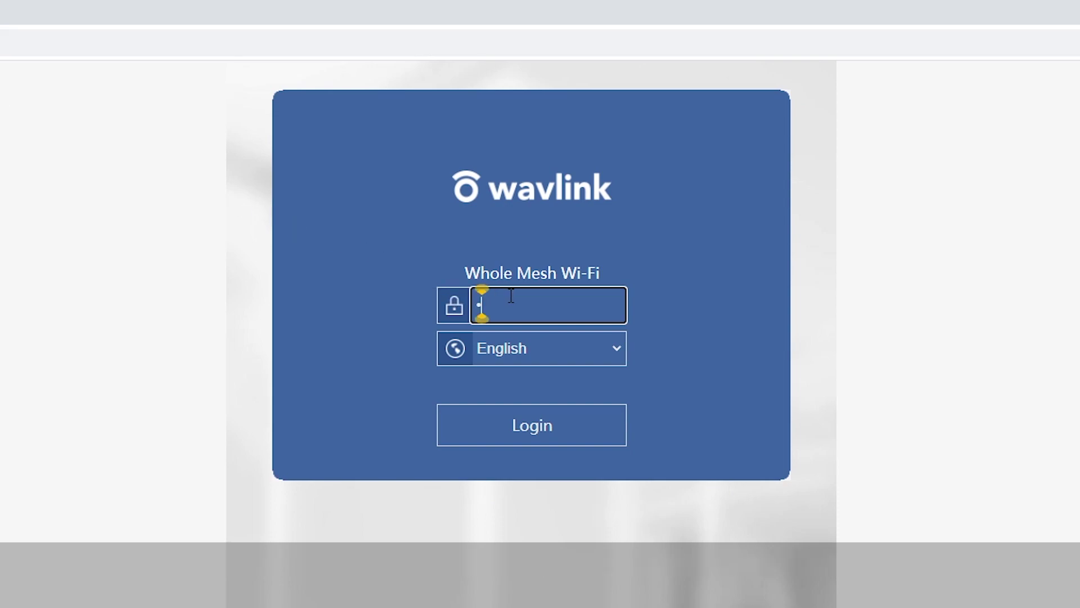
type("**********")
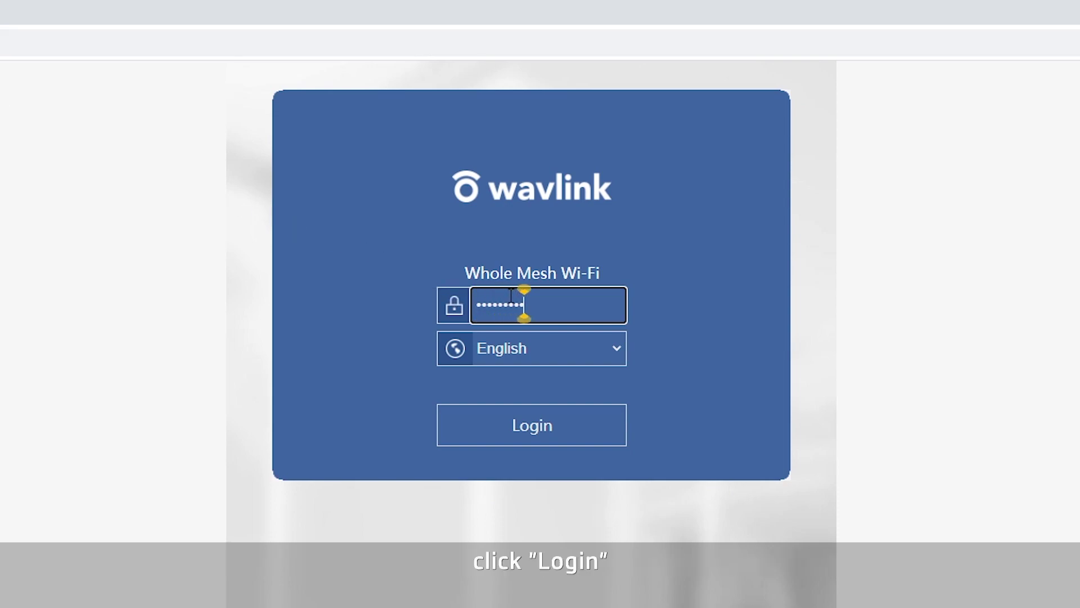
key("Return")
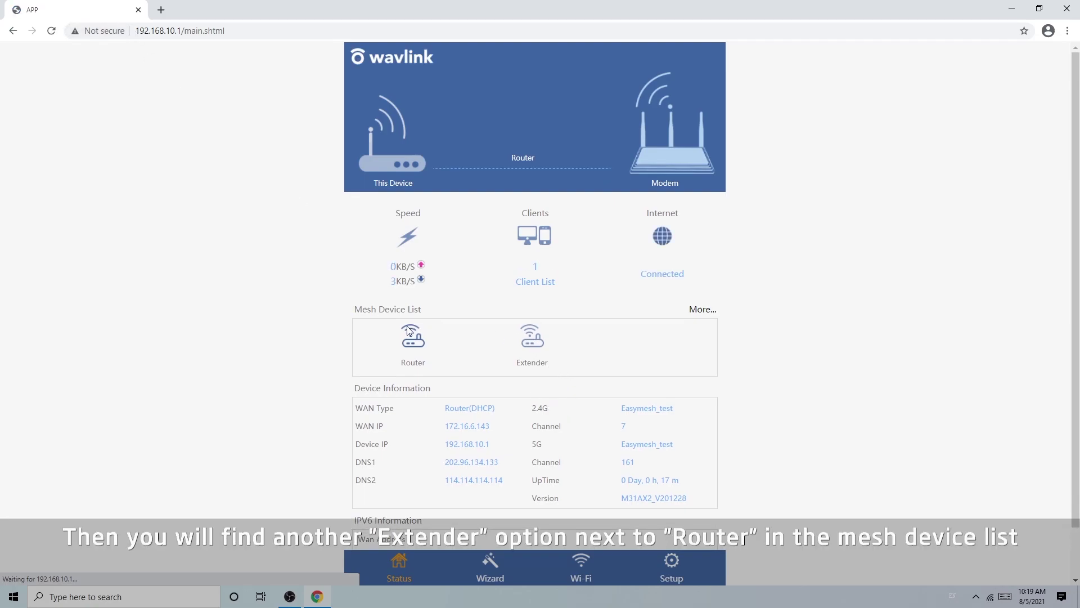
- Go to the Wi-Fi settings and open the Mesh Network page
left_click(582, 568)
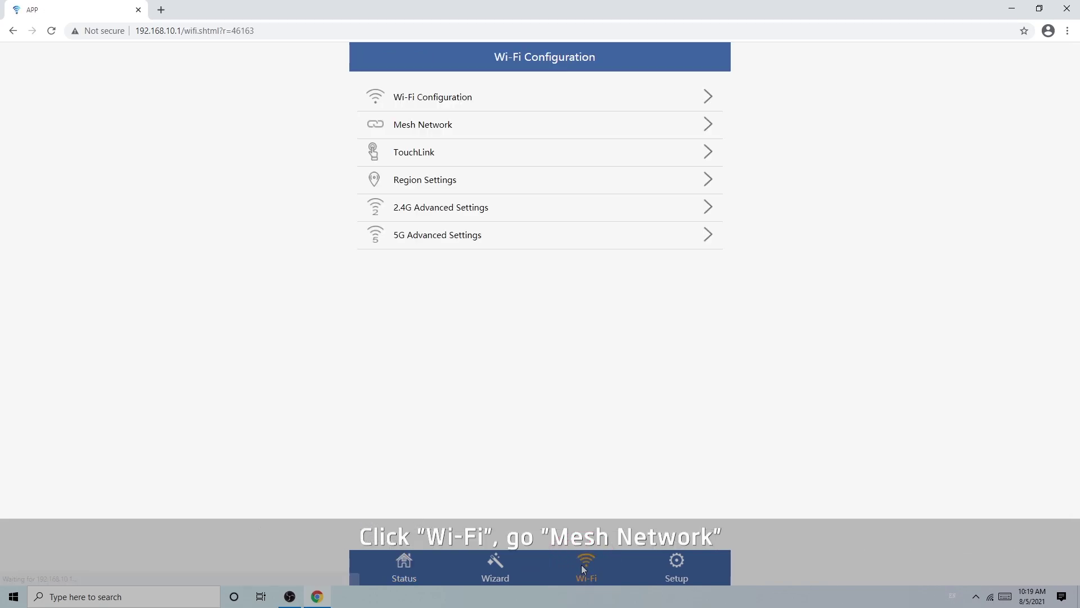
left_click(447, 128)
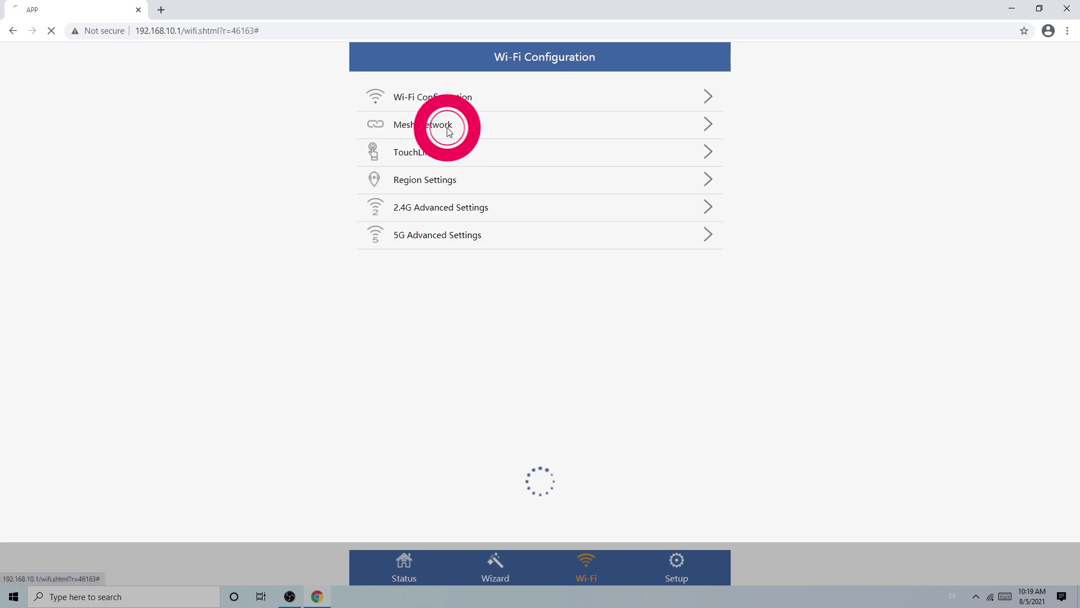